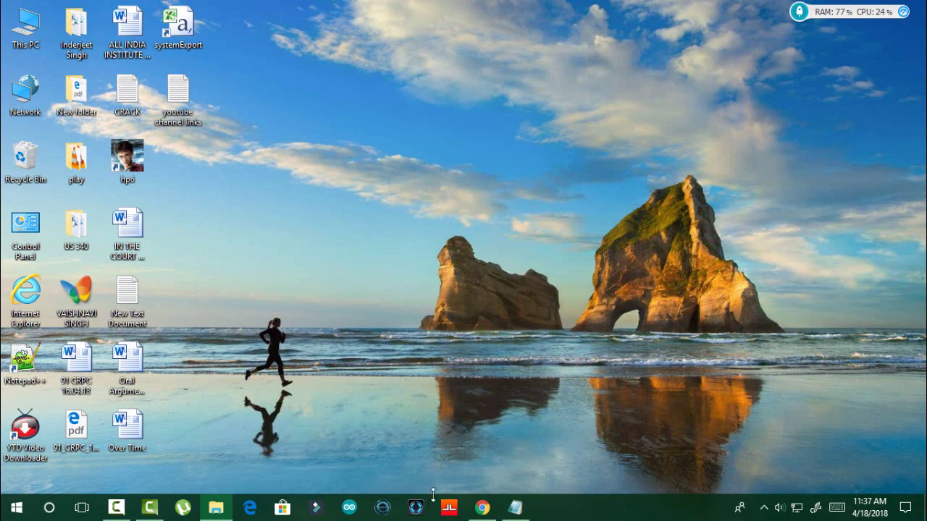
Launch JARVIS and open its command customization window.
left_click(414, 510)
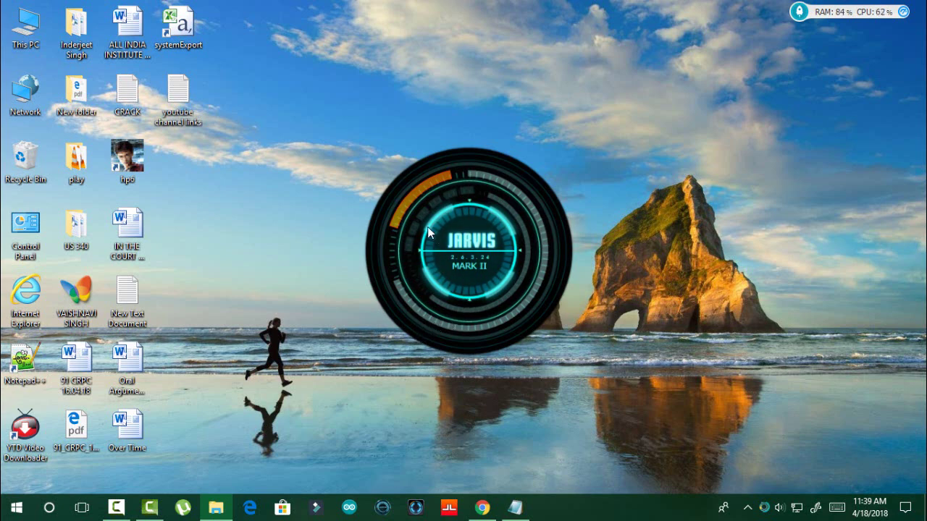
left_click(407, 199)
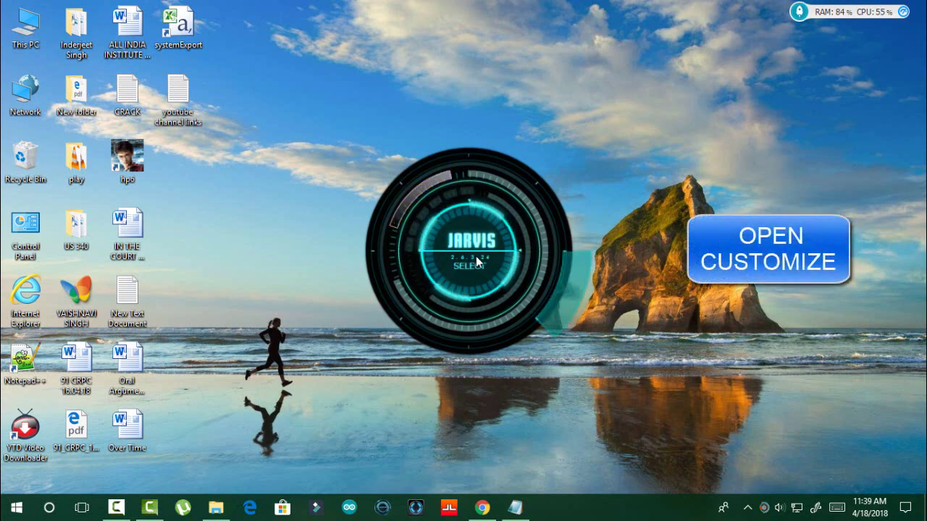
left_click(506, 158)
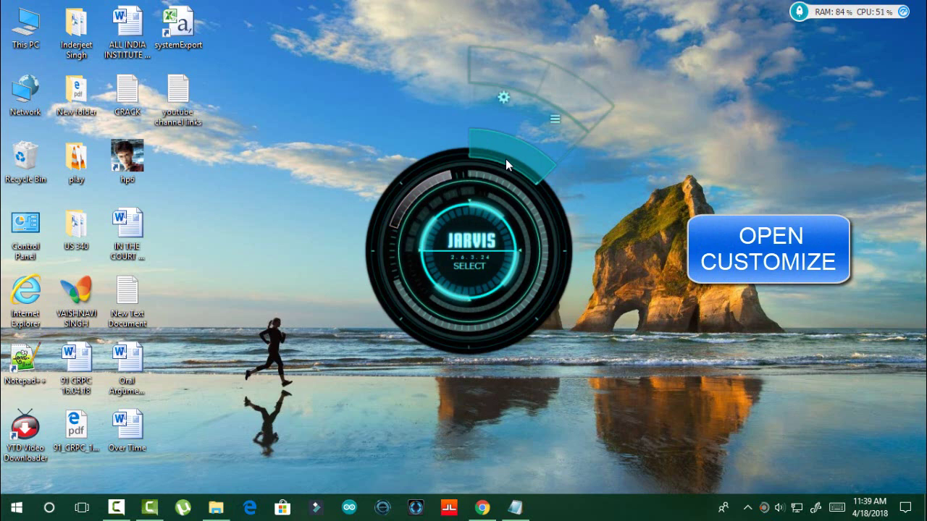
left_click(571, 102)
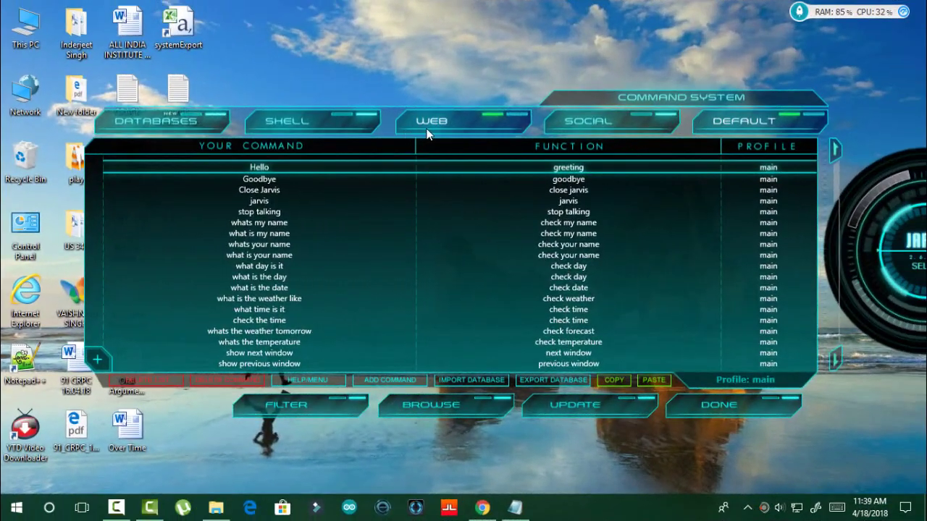
Look through the existing shell commands with their responses and actions, and close the command window.
left_click(312, 120)
scroll(255, 275, "down", 6)
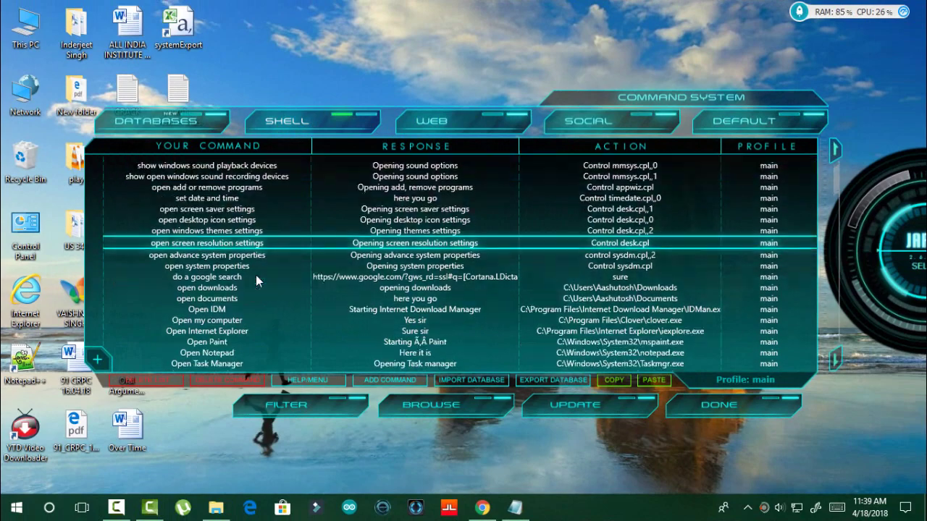
scroll(256, 275, "down", 15)
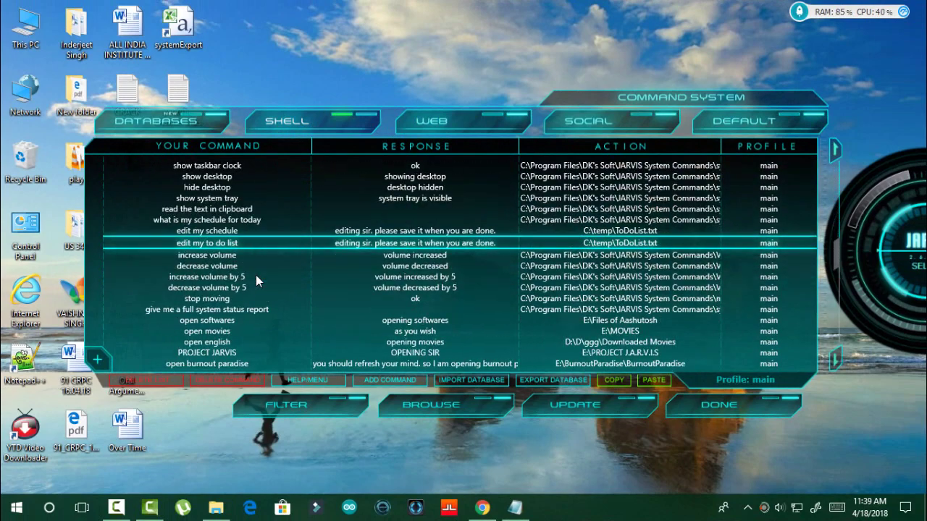
scroll(255, 275, "down", 12)
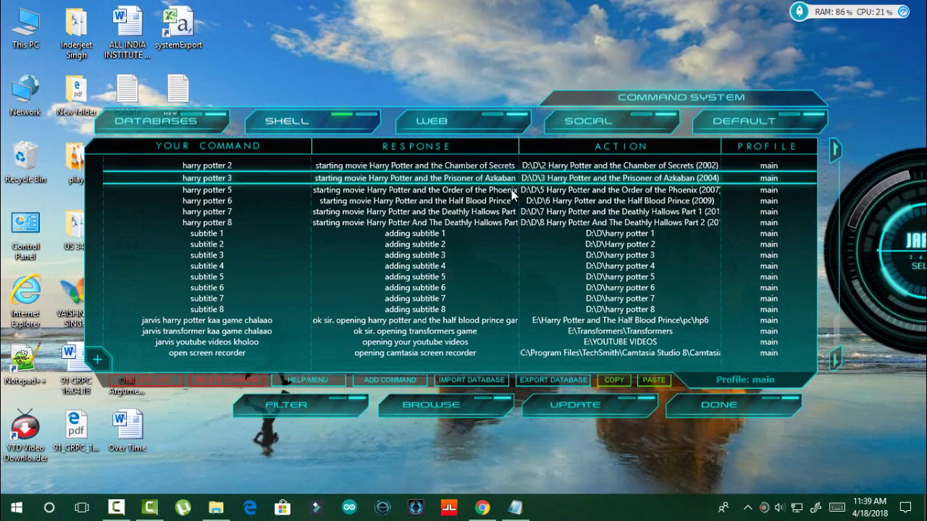
left_click(687, 406)
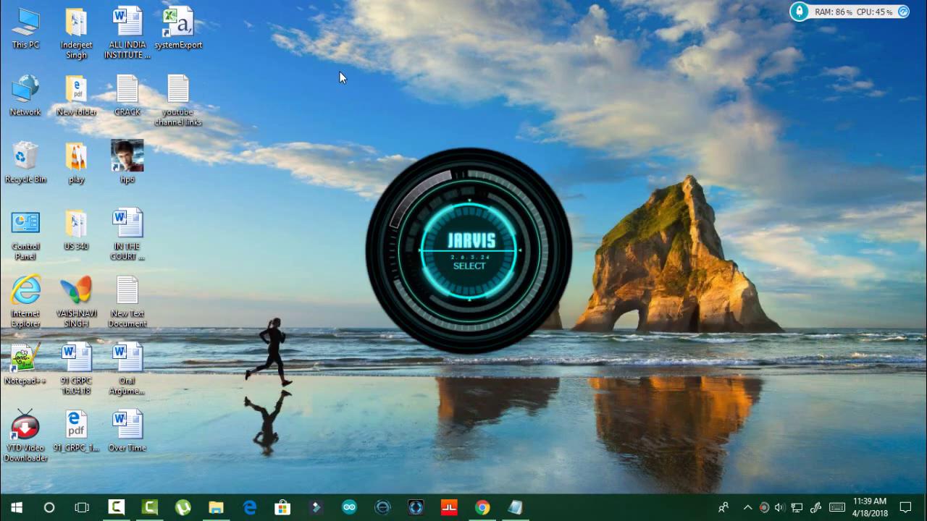
Refresh the desktop and create a folder on it named NEW TEST FOLDER.
right_click(341, 71)
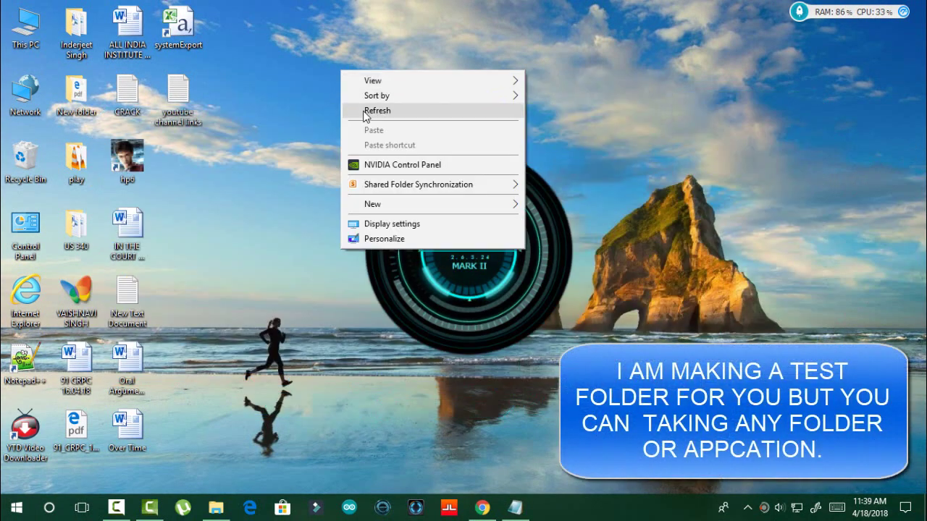
left_click(365, 111)
right_click(354, 87)
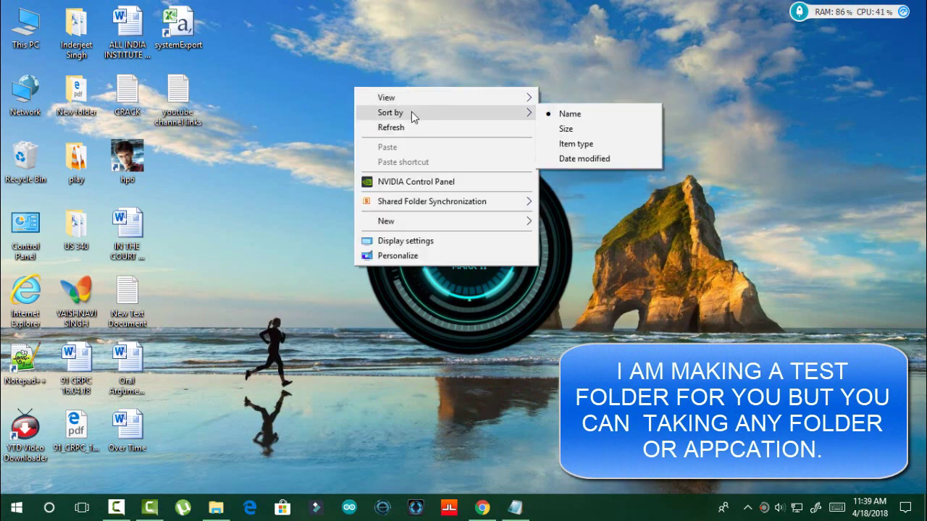
mouse_move(512, 222)
left_click(569, 222)
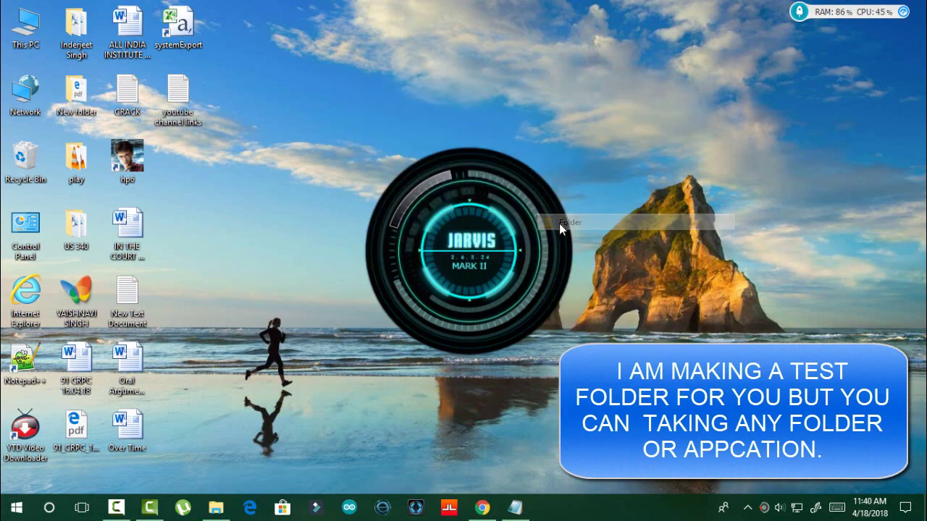
type("N")
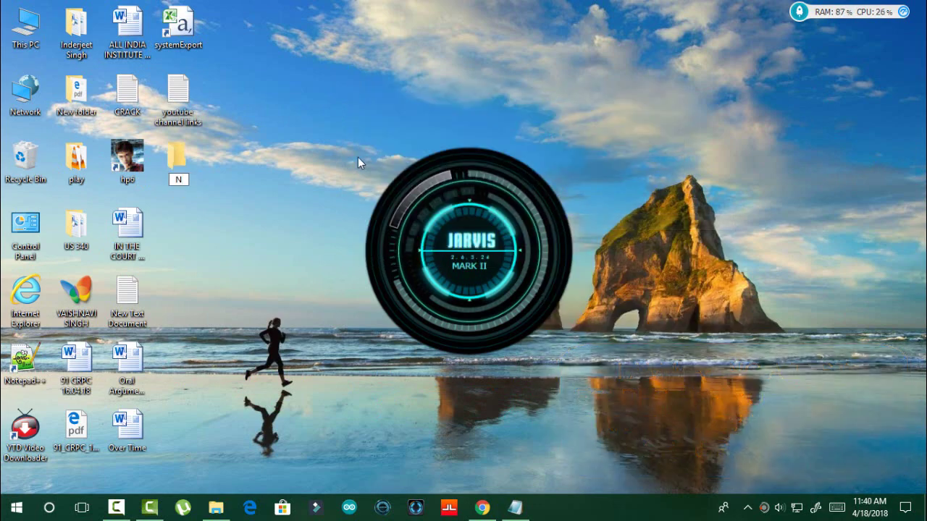
type("EW TEST")
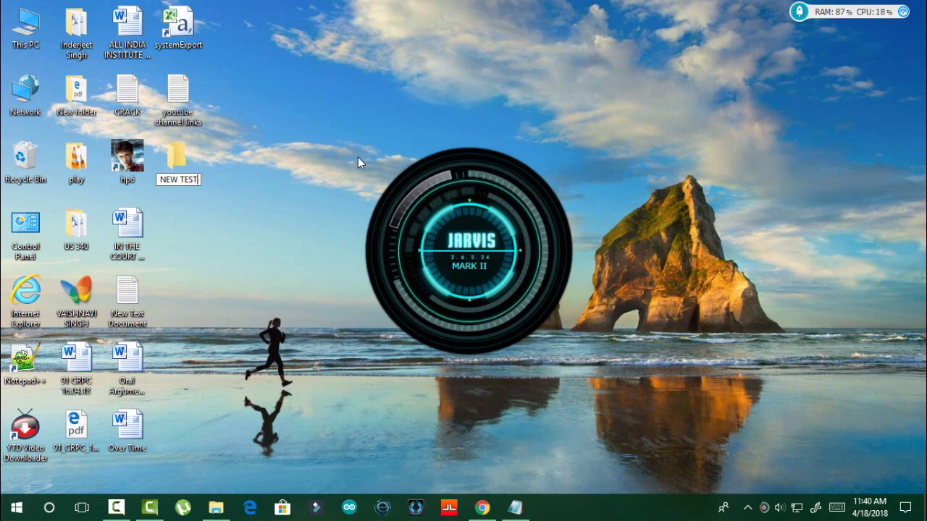
type(" FOLDER")
key("Return")
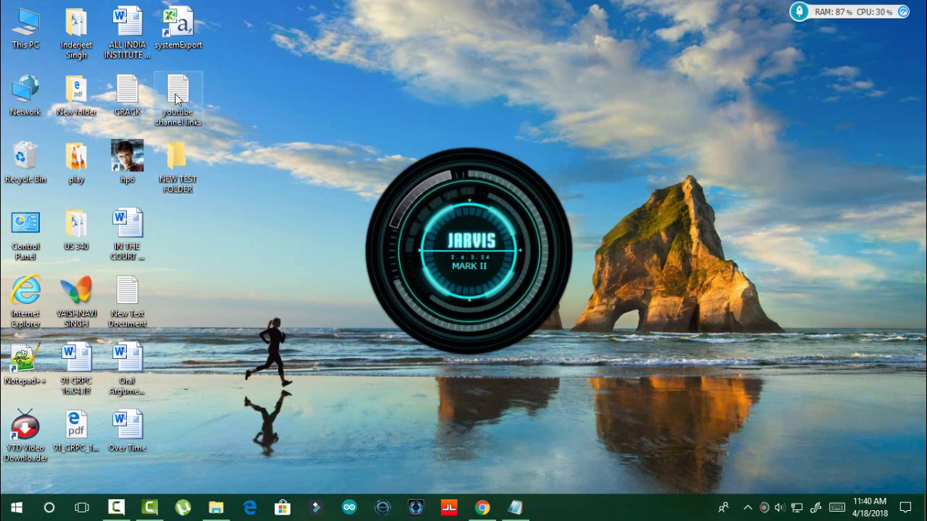
Move the youtube channel links, CRACK and hp6 desktop items into NEW TEST FOLDER.
left_click_drag(176, 99, 176, 153)
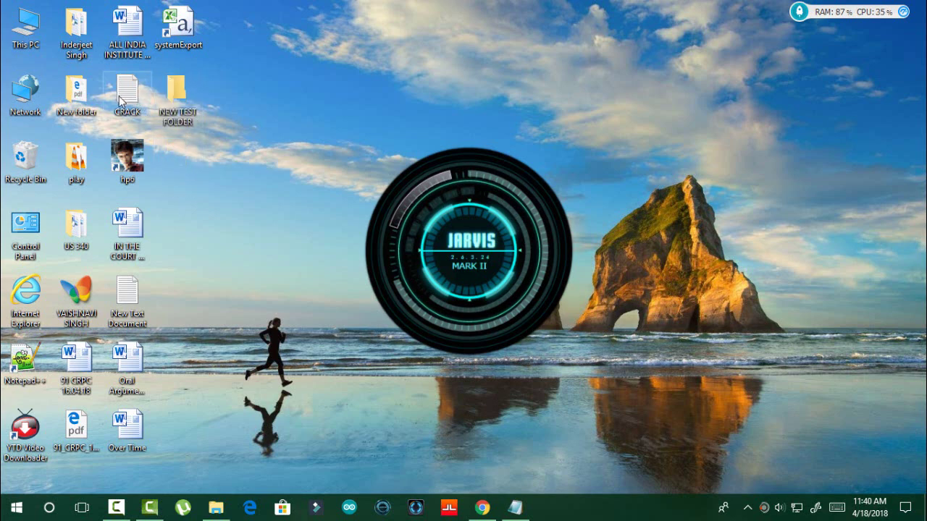
left_click_drag(121, 102, 176, 101)
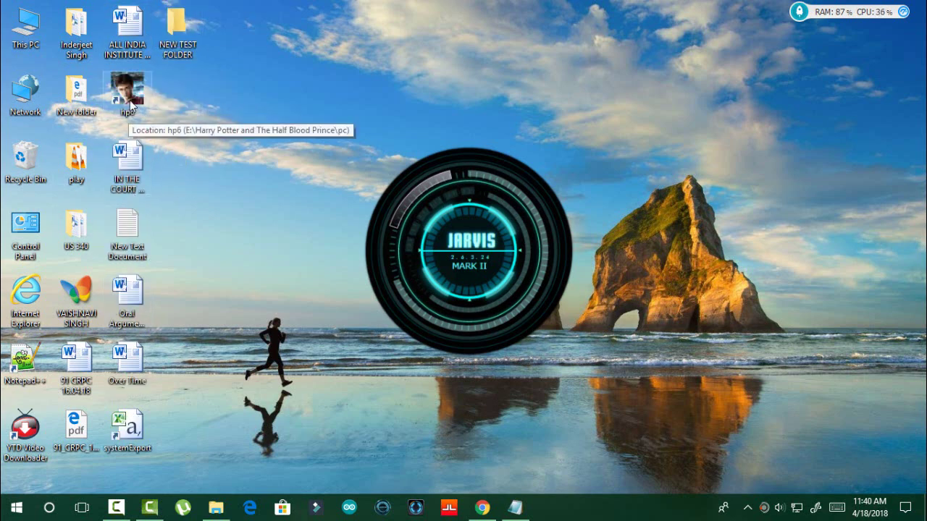
left_click_drag(131, 106, 169, 58)
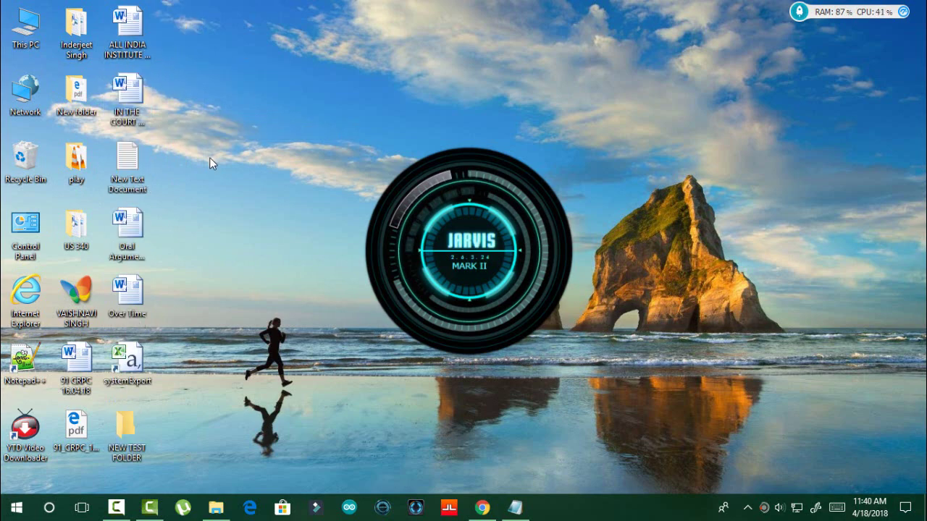
Refresh the desktop and move NEW TEST FOLDER to the end of the icons, below systemExport.
right_click(223, 60)
left_click(261, 103)
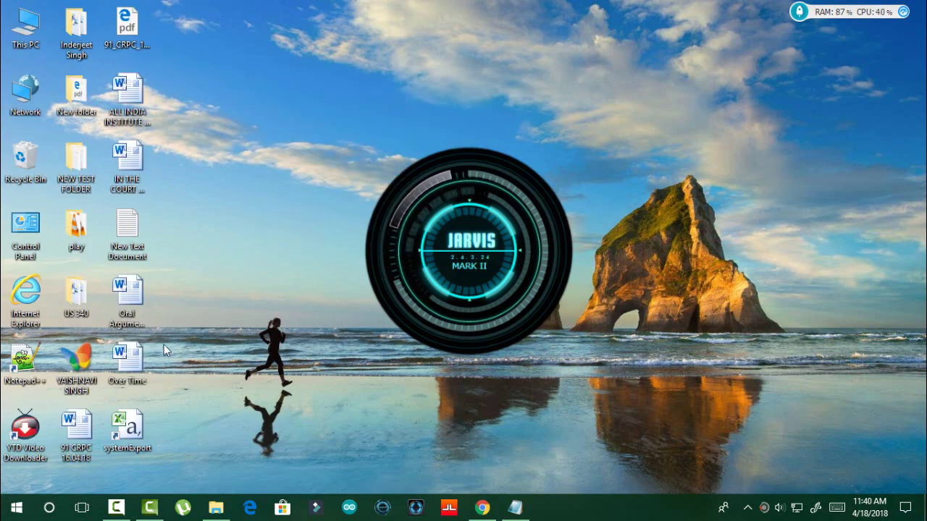
left_click_drag(71, 173, 209, 444)
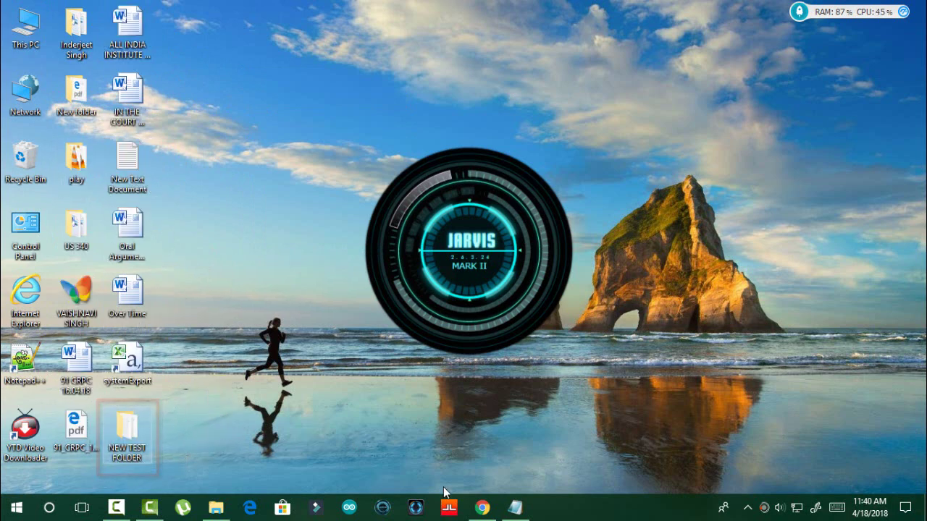
left_click(490, 435)
left_click(479, 323)
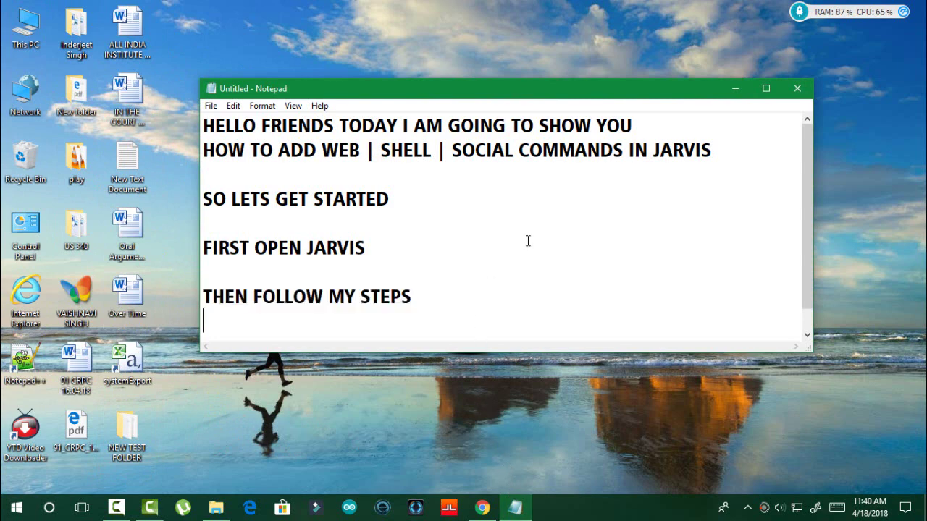
left_click(735, 88)
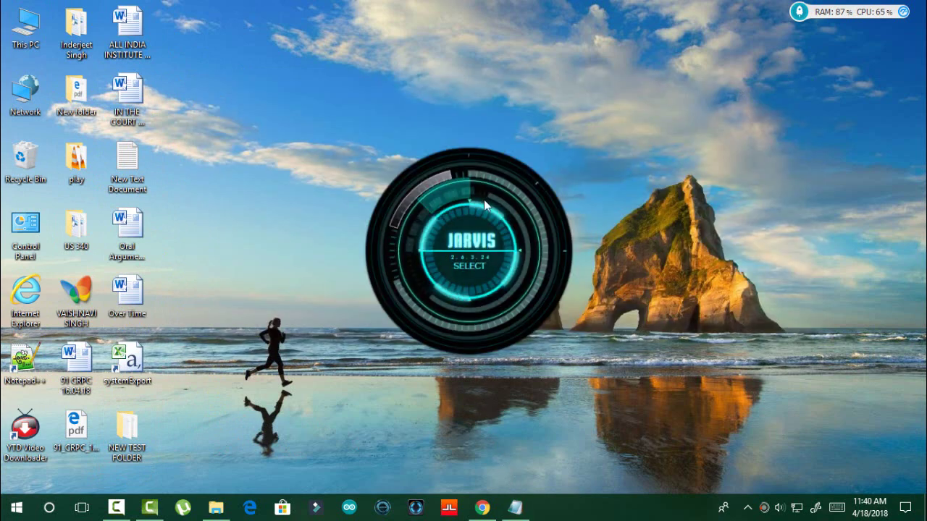
Reopen the JARVIS command customization window and show the shell commands.
mouse_move(505, 158)
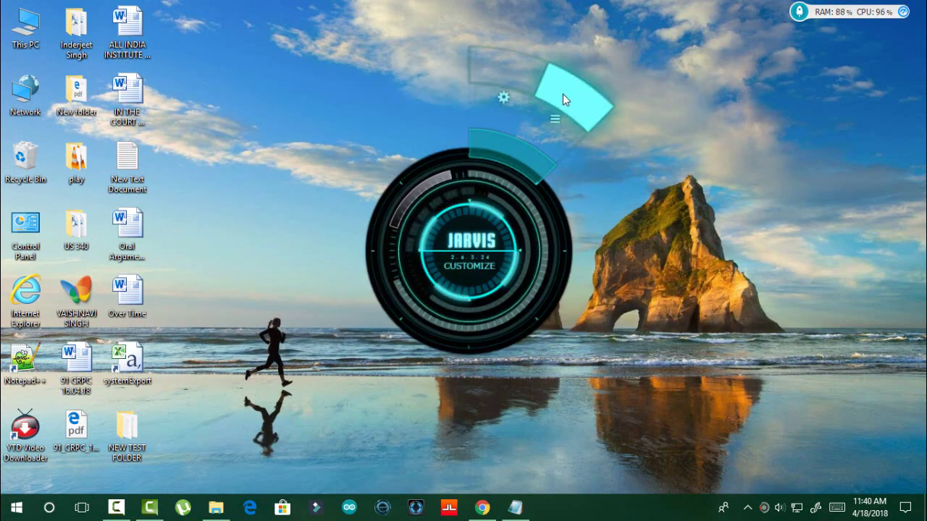
left_click(559, 105)
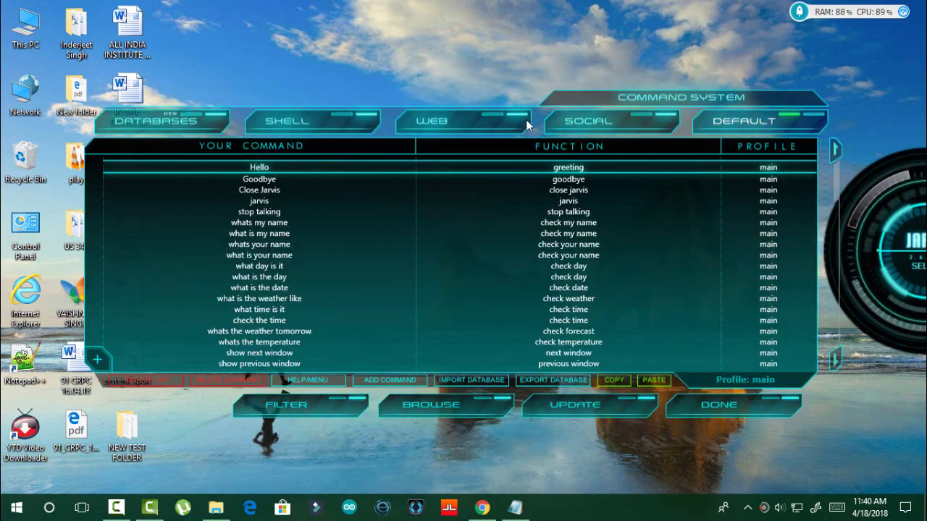
left_click(340, 127)
Add a shell command named OPEN NEW TEST FOLDER at the end of the list.
scroll(306, 284, "down", 20)
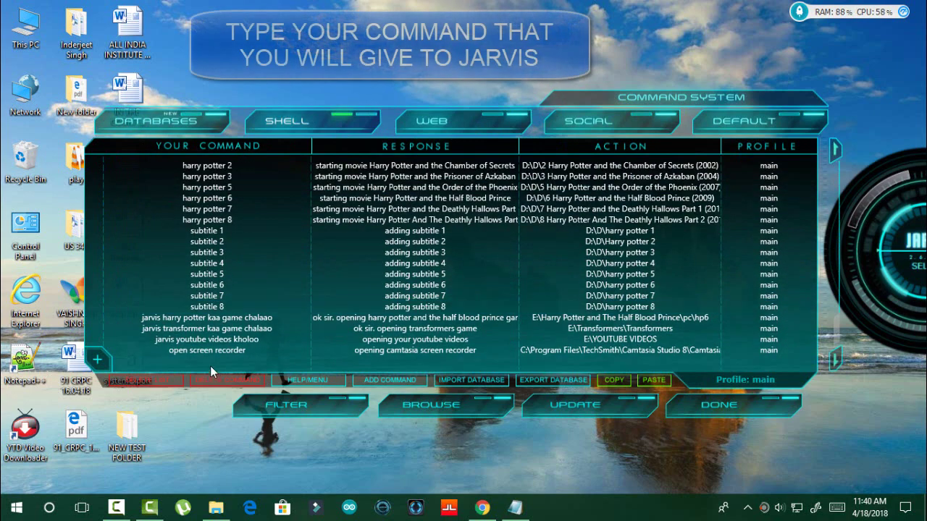
left_click(210, 362)
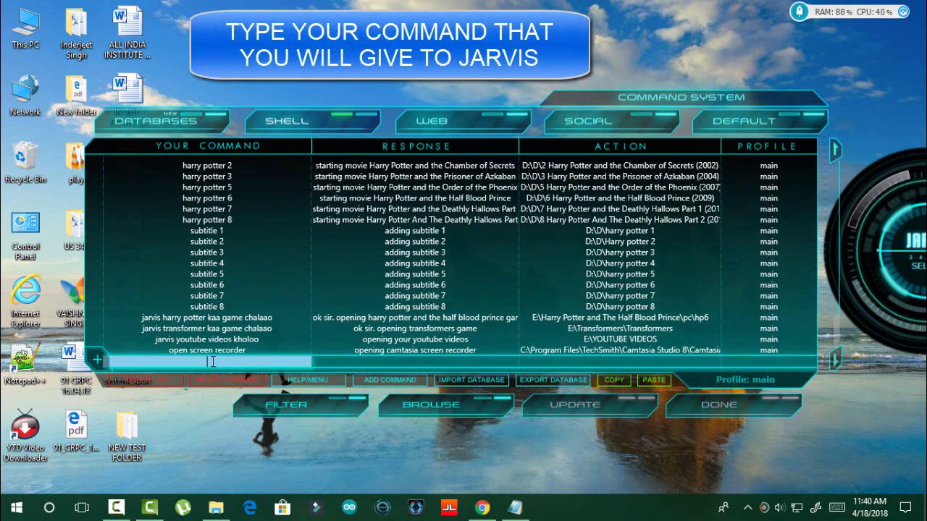
type("OPEN NEW")
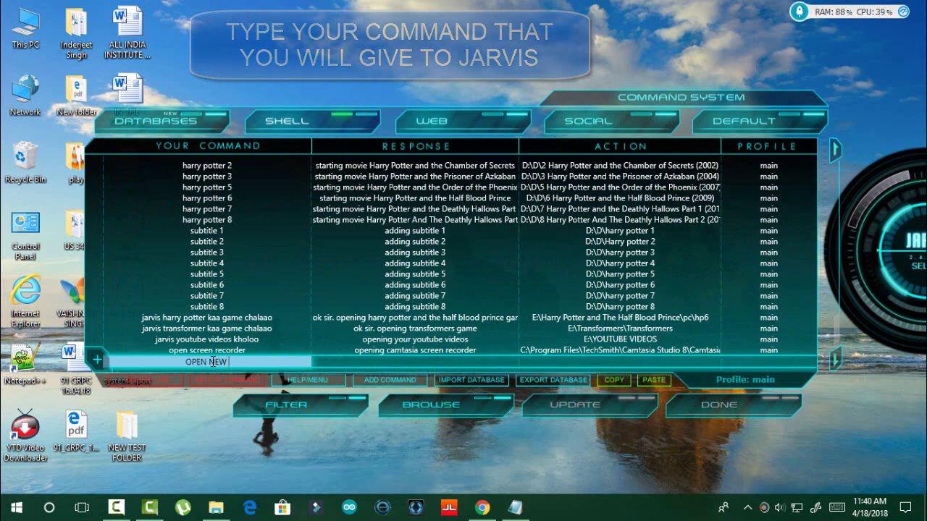
type(" TEST")
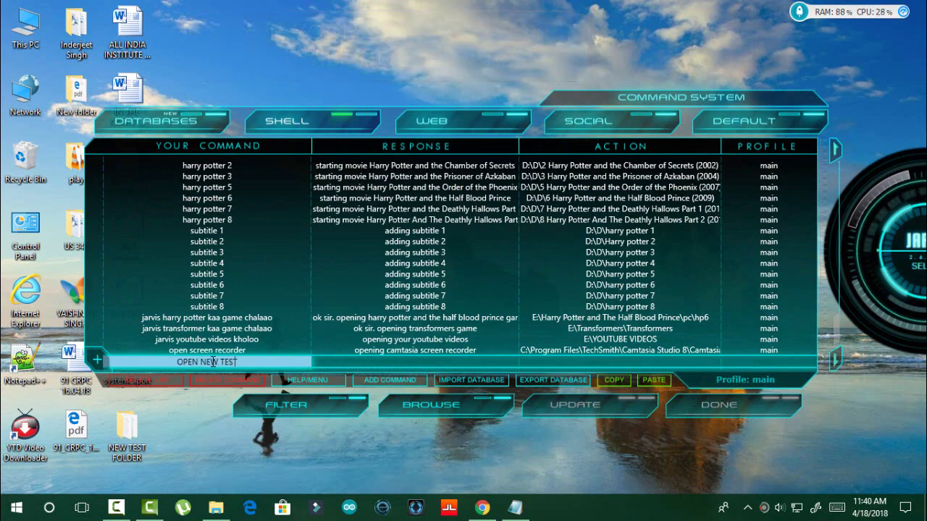
type(" FOLDER")
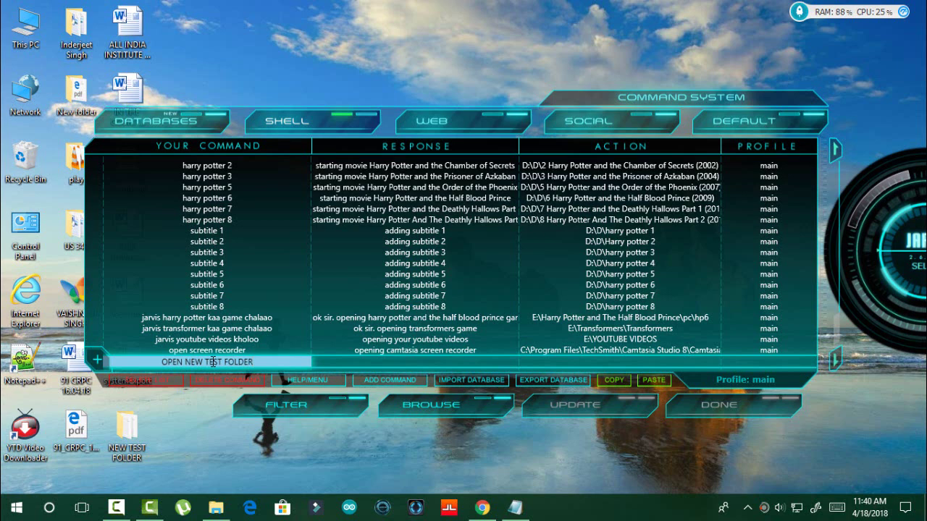
key("Return")
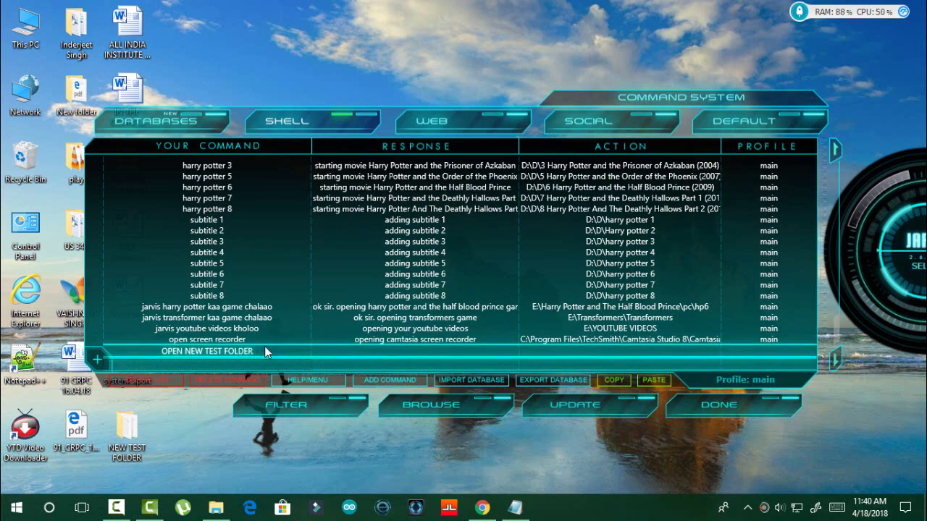
Copy the NEW TEST FOLDER location path from the properties of its CRACK file, and close the folder.
double_click(127, 427)
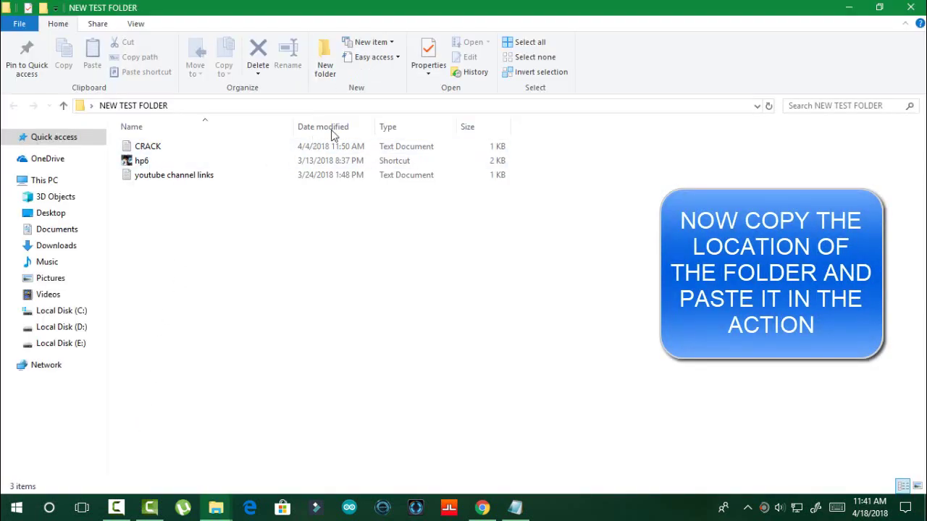
left_click(141, 149)
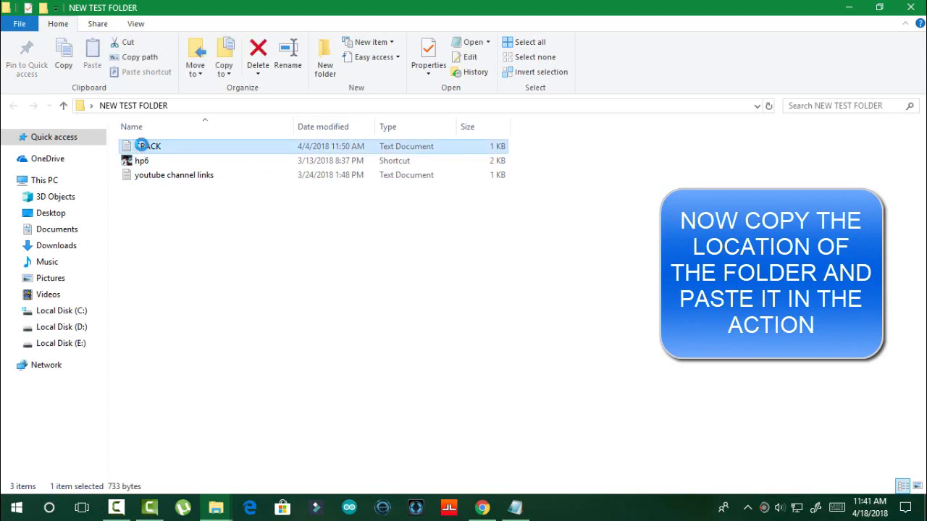
right_click(141, 146)
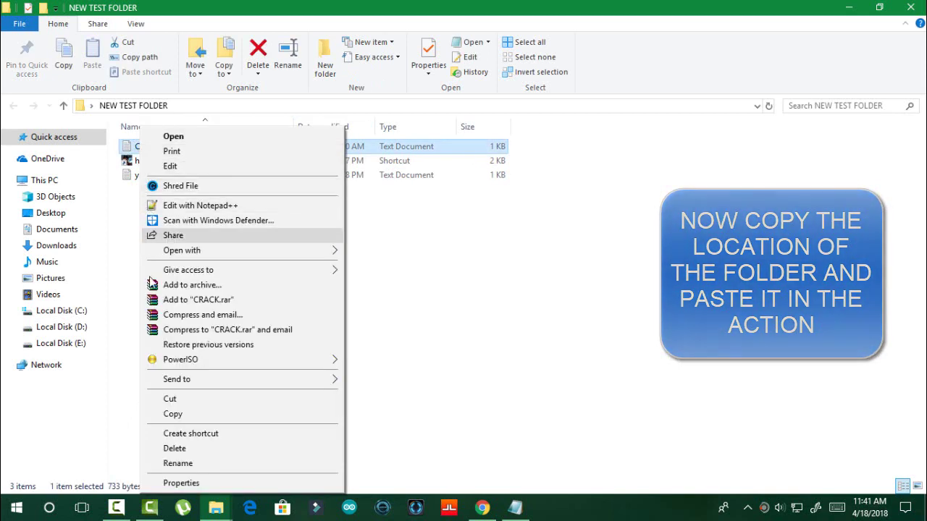
left_click(174, 483)
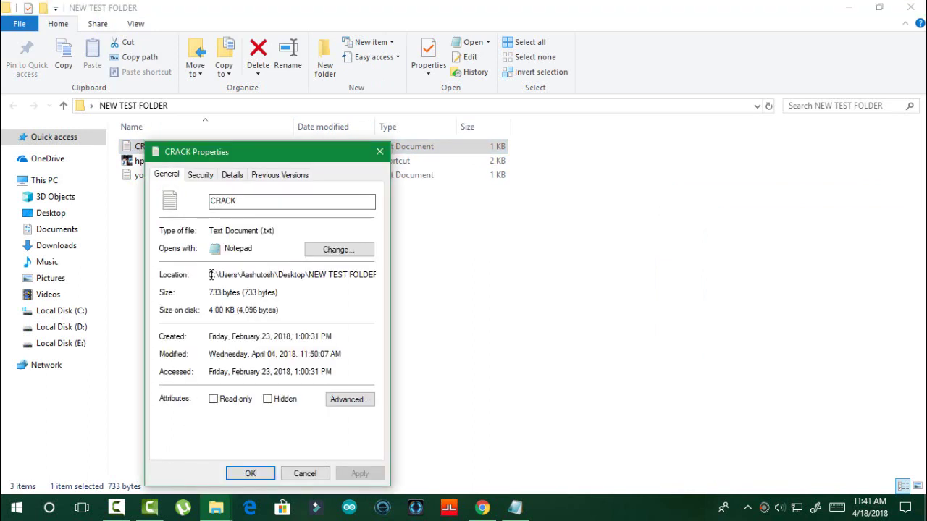
mouse_move(210, 275)
left_mouse_down()
mouse_move(380, 275)
mouse_move(353, 279)
left_mouse_up()
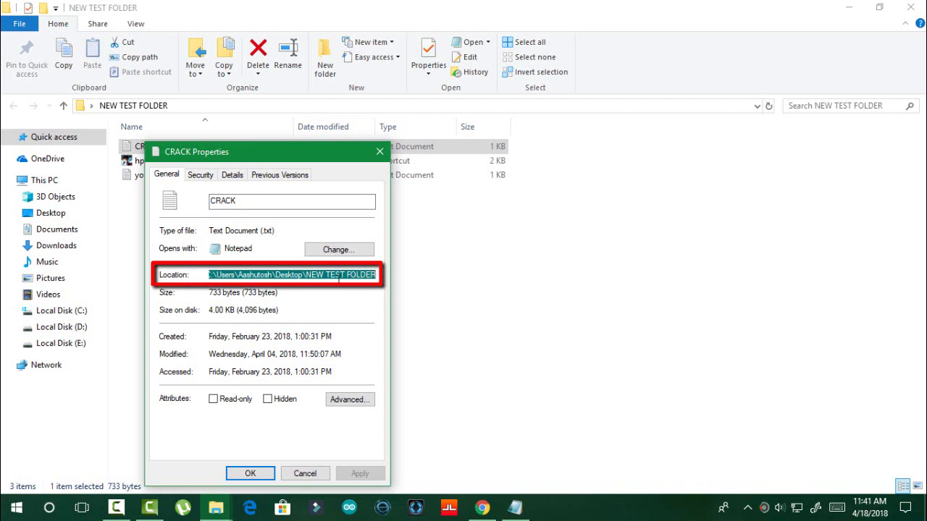
right_click(253, 271)
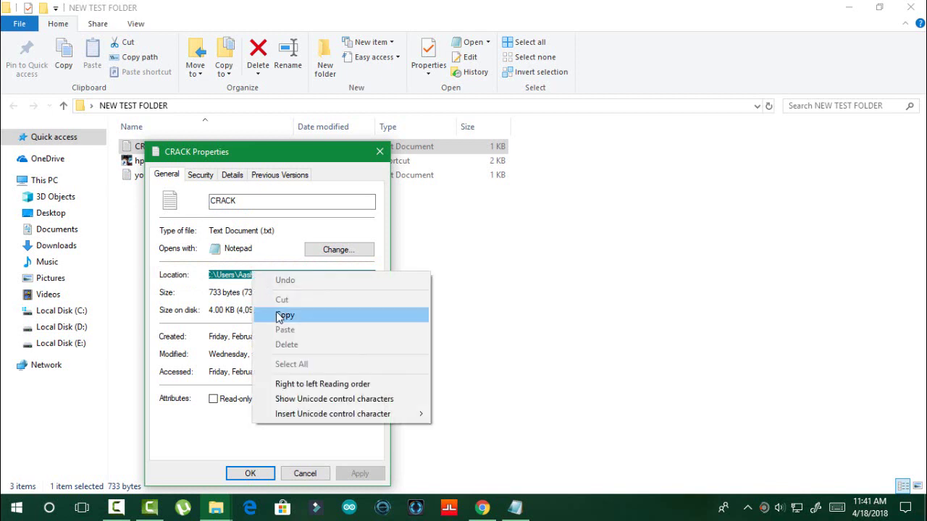
left_click(286, 313)
left_click(377, 152)
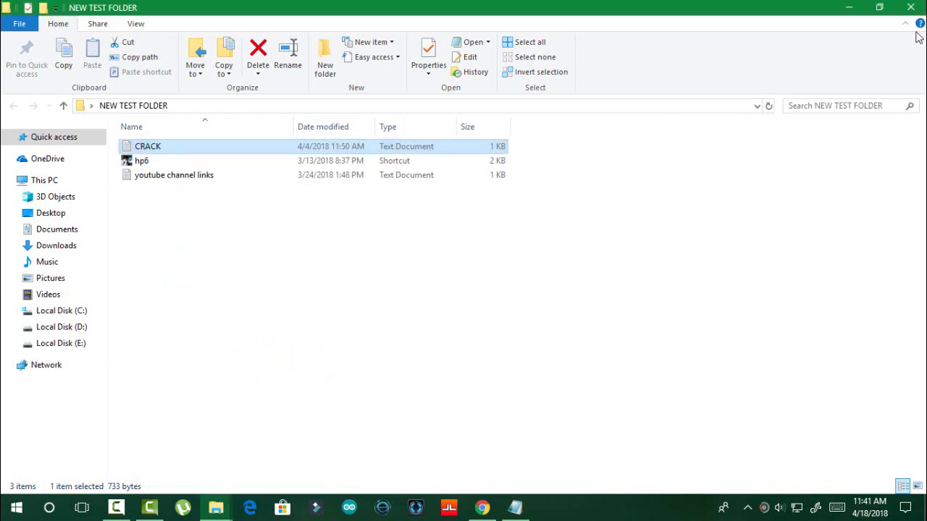
left_click(910, 7)
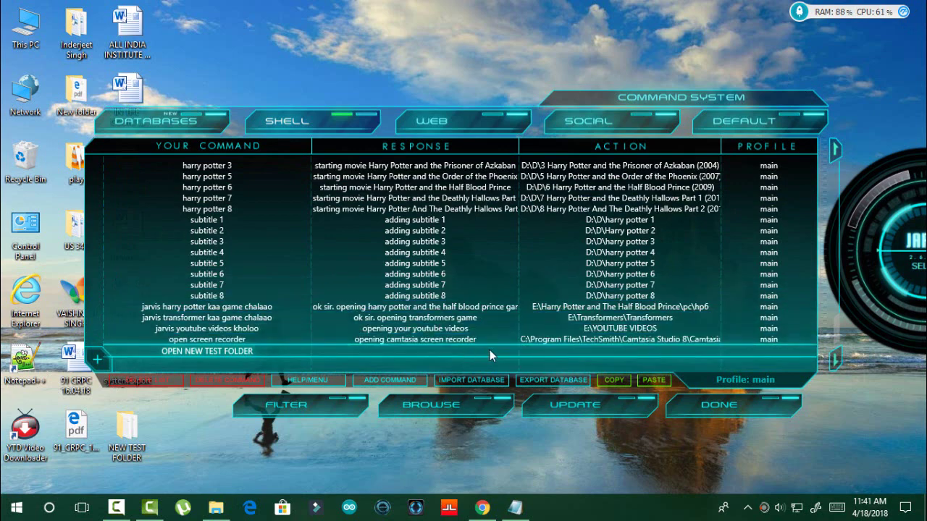
Paste the copied folder path as the action of the OPEN NEW TEST FOLDER shell command.
left_click(579, 350)
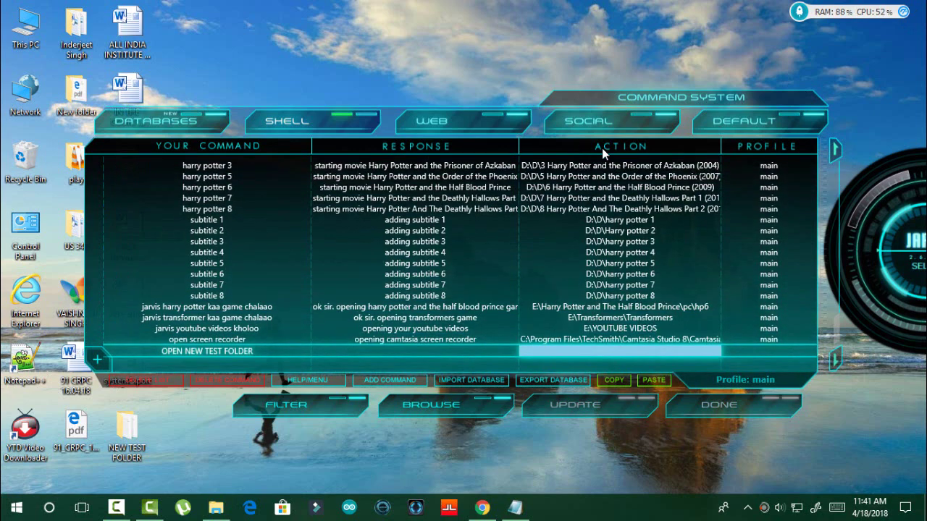
left_click(582, 355)
right_click(589, 348)
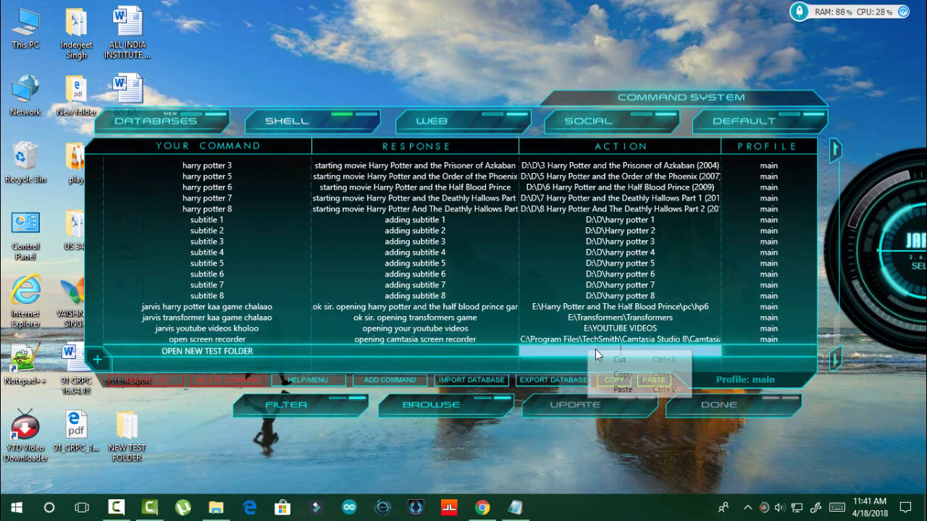
left_click(621, 390)
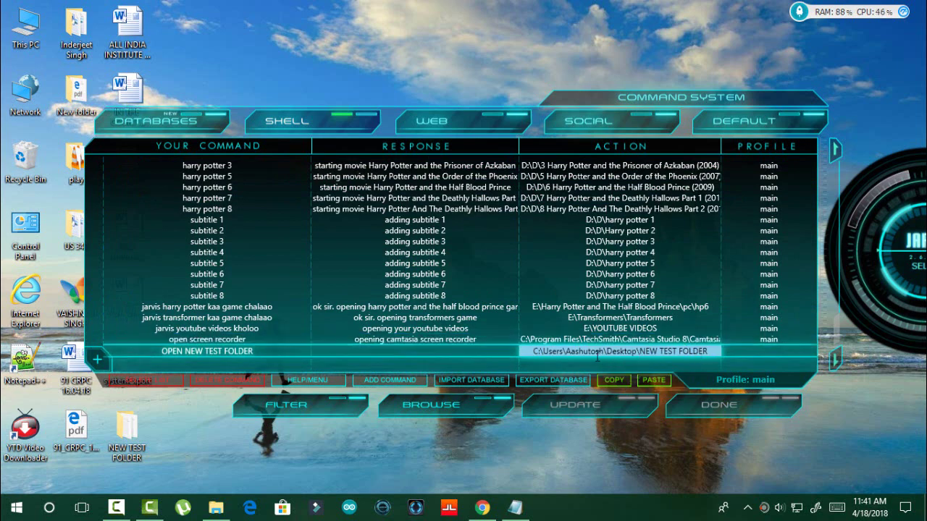
Set the response of the OPEN NEW TEST FOLDER command to AS YOU WISH SIR I AM OPENING TEST FOLDER.
left_click(395, 352)
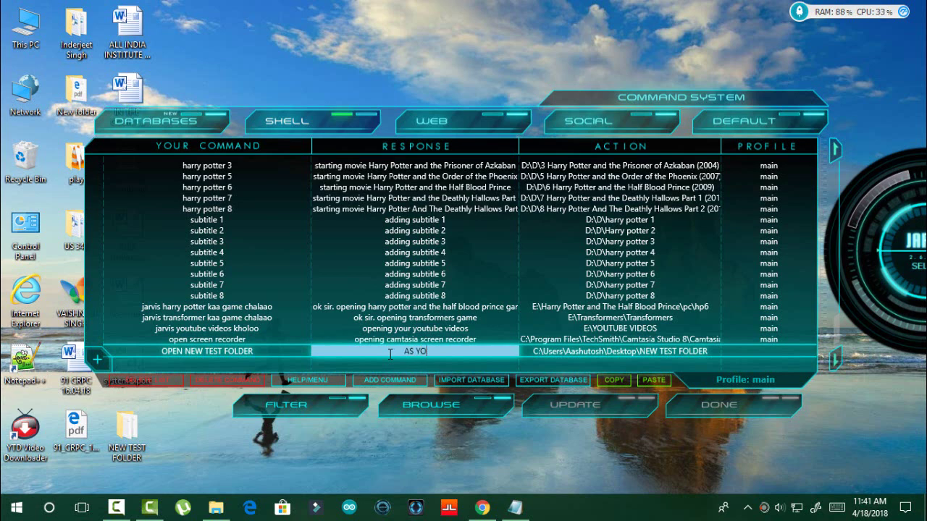
type("U WISH SIR IAM")
key("BackSpace")
key("BackSpace")
type("AM OPENING NRE")
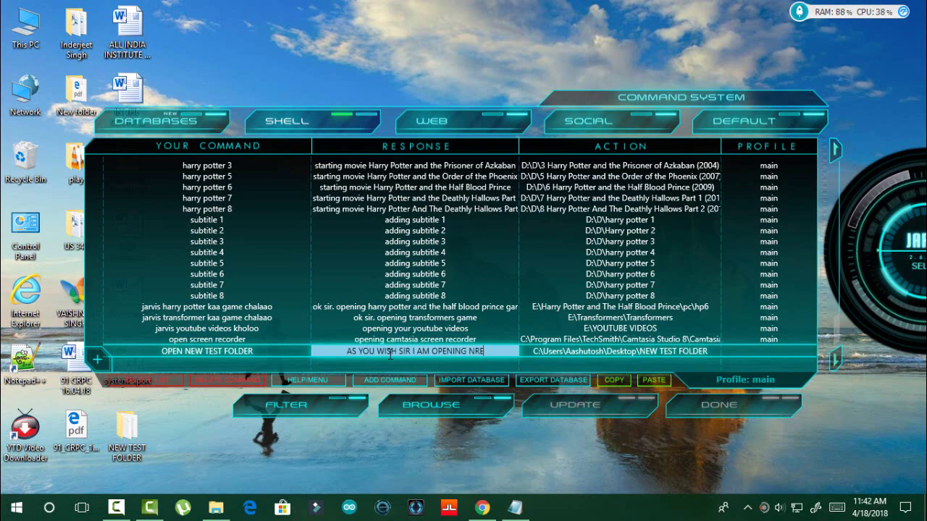
key("BackSpace")
type("T")
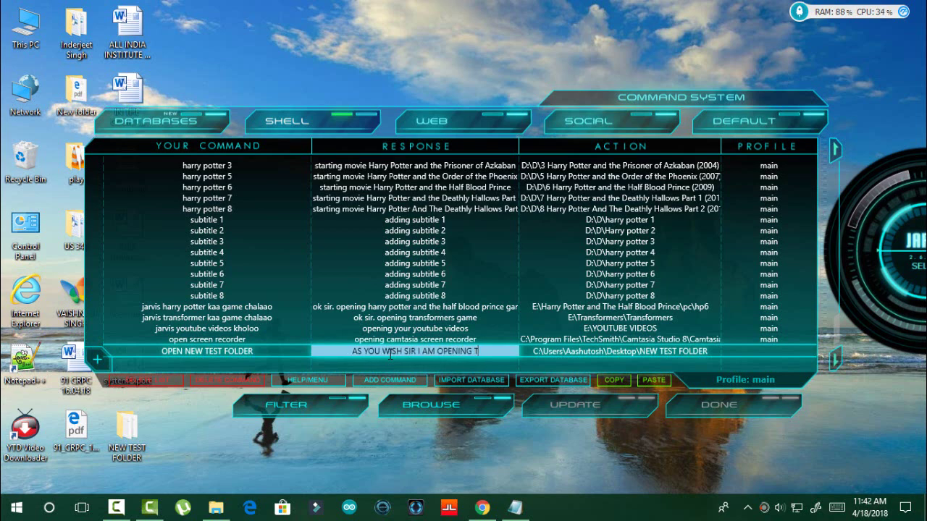
type("EST")
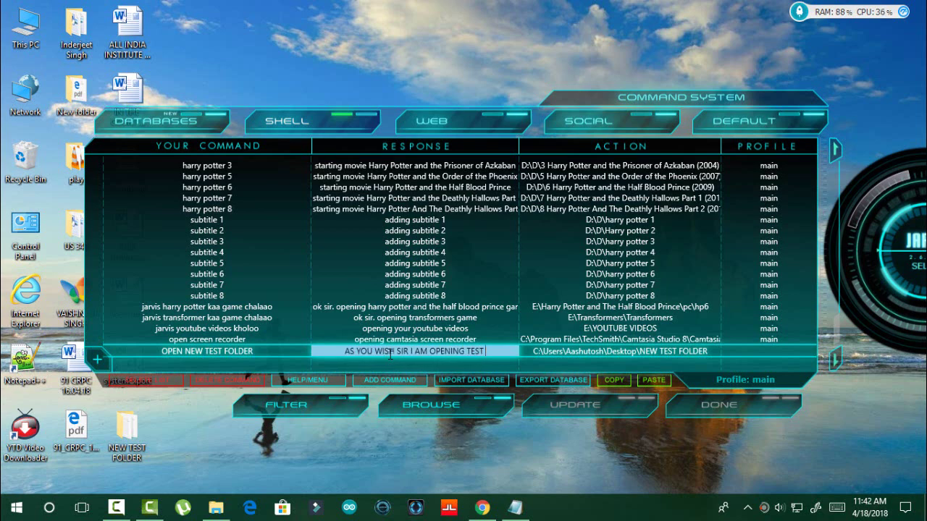
type(" FOLDER")
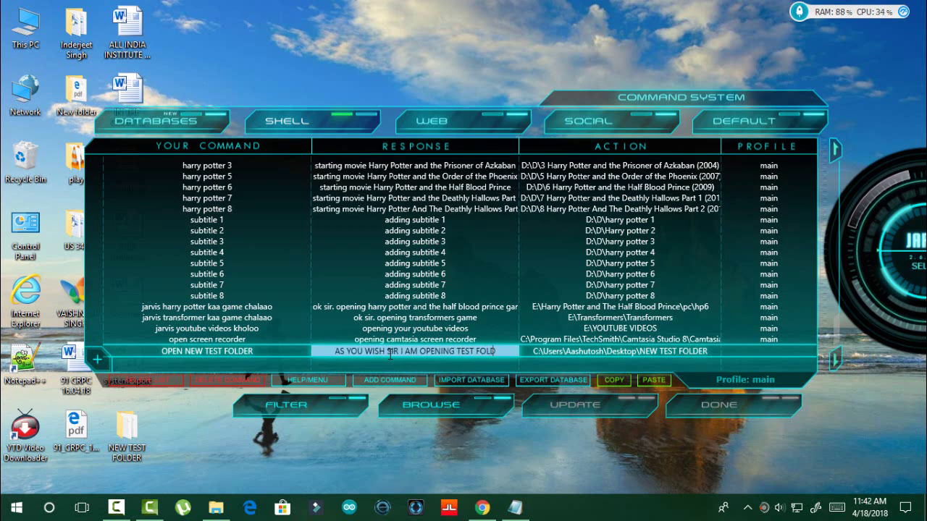
left_click(347, 269)
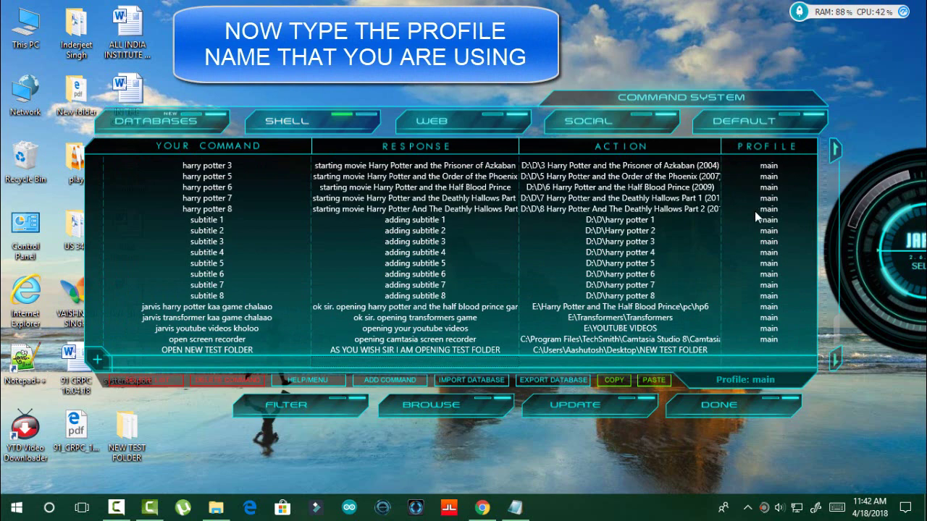
Set the profile of the OPEN NEW TEST FOLDER command to MAIN and update the command database.
left_click(758, 351)
left_click(759, 351)
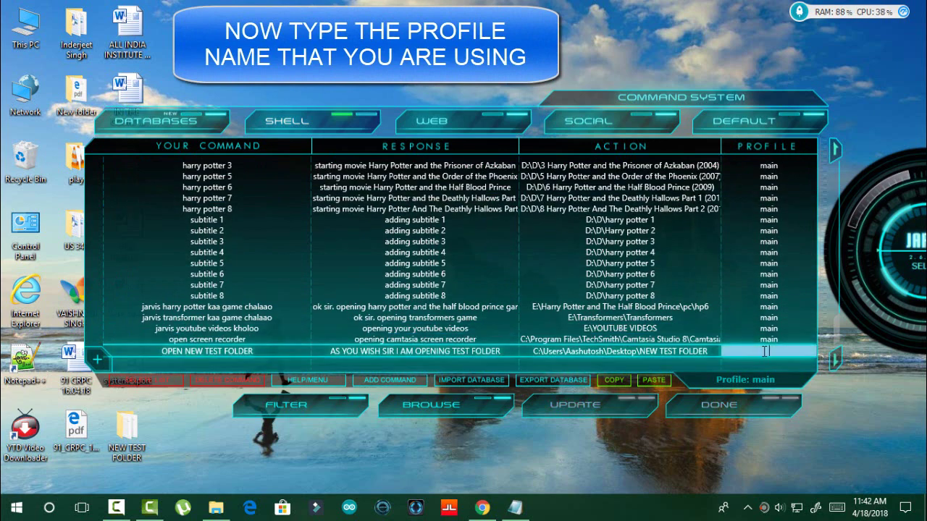
type("MAIN")
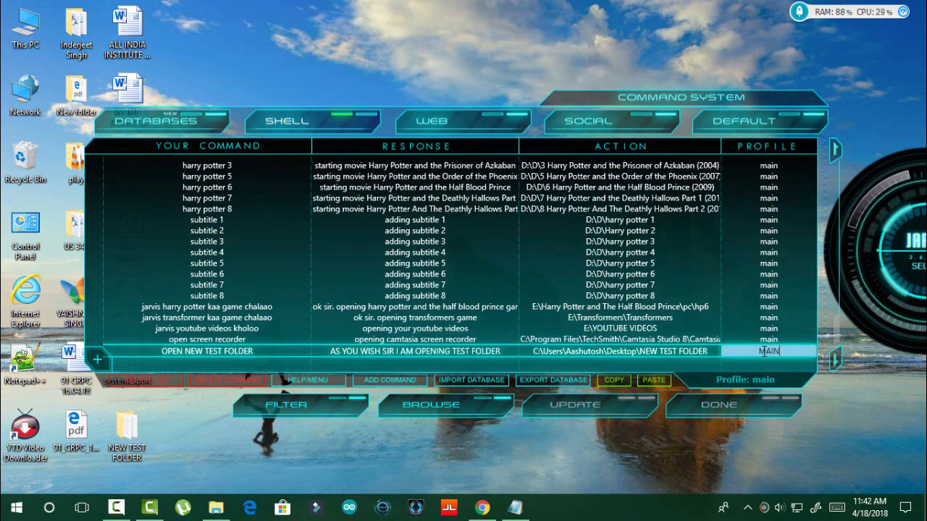
key("Return")
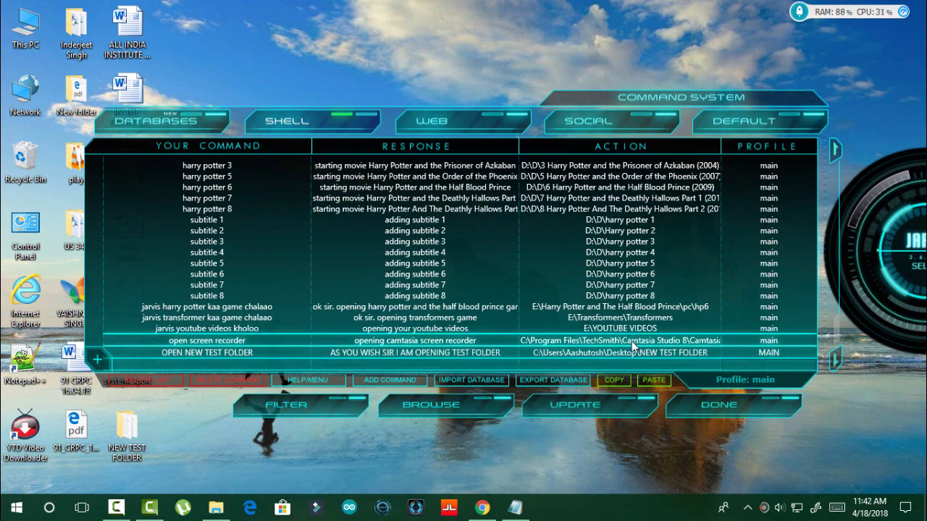
left_click(577, 404)
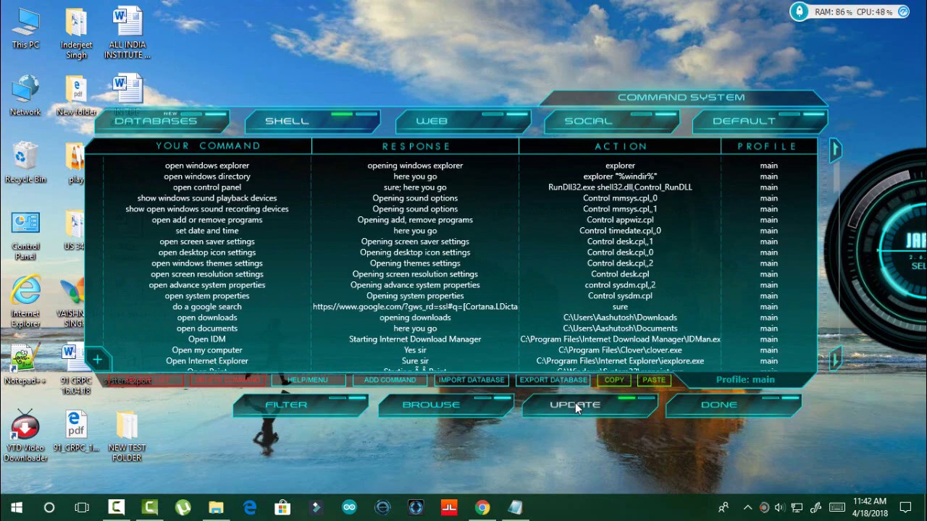
Look through the updated shell commands, from the end of the list back up to the Office commands.
scroll(580, 334, "down", 20)
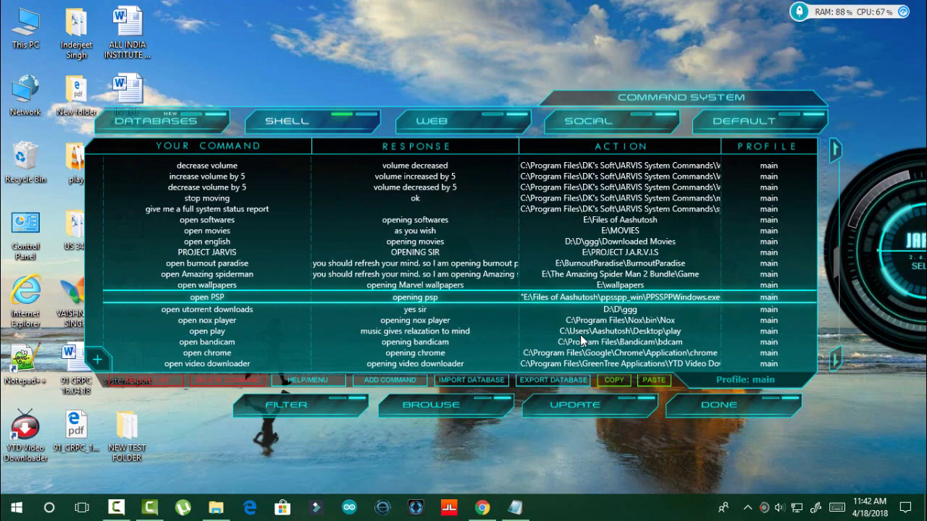
scroll(583, 342, "down", 12)
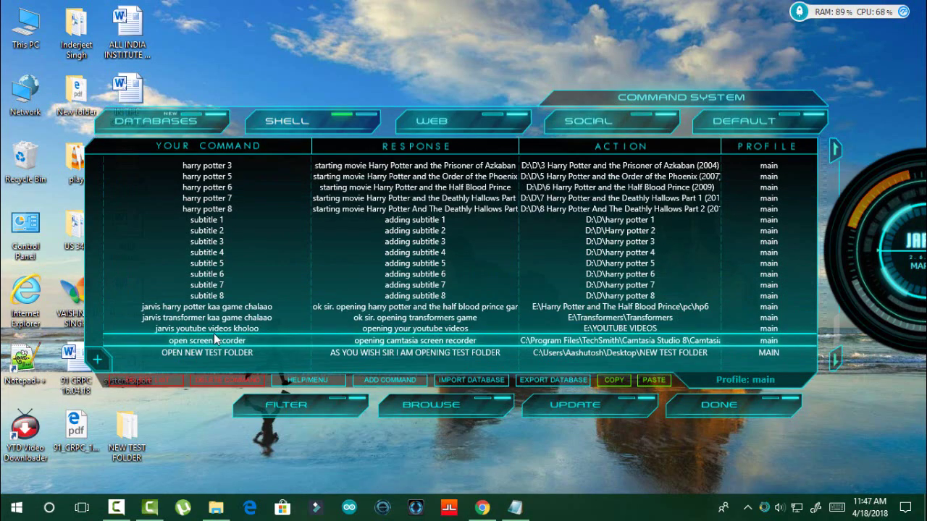
scroll(253, 297, "up", 3)
scroll(210, 321, "up", 1)
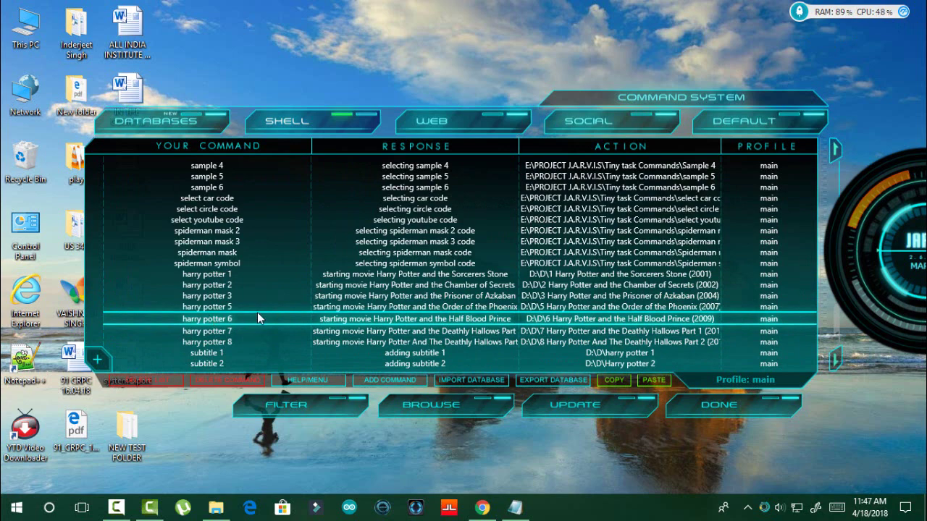
scroll(273, 316, "up", 1)
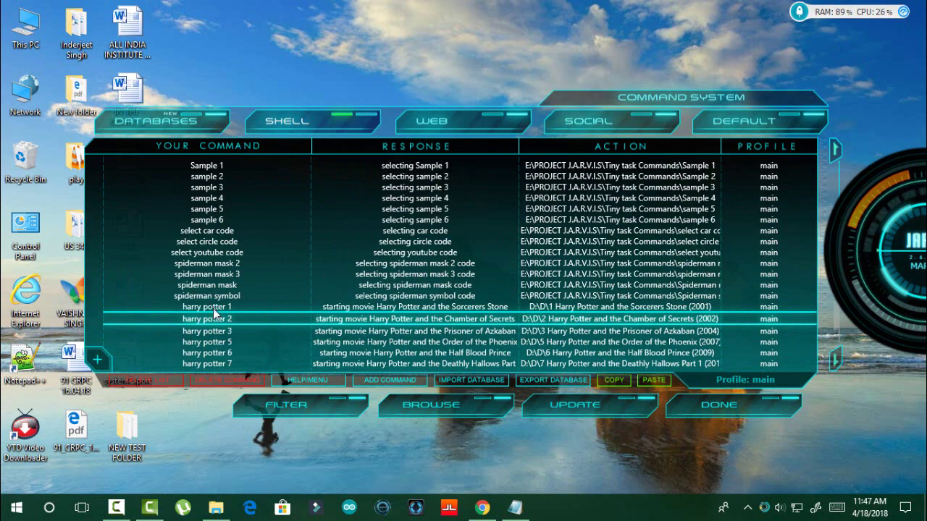
scroll(217, 307, "up", 2)
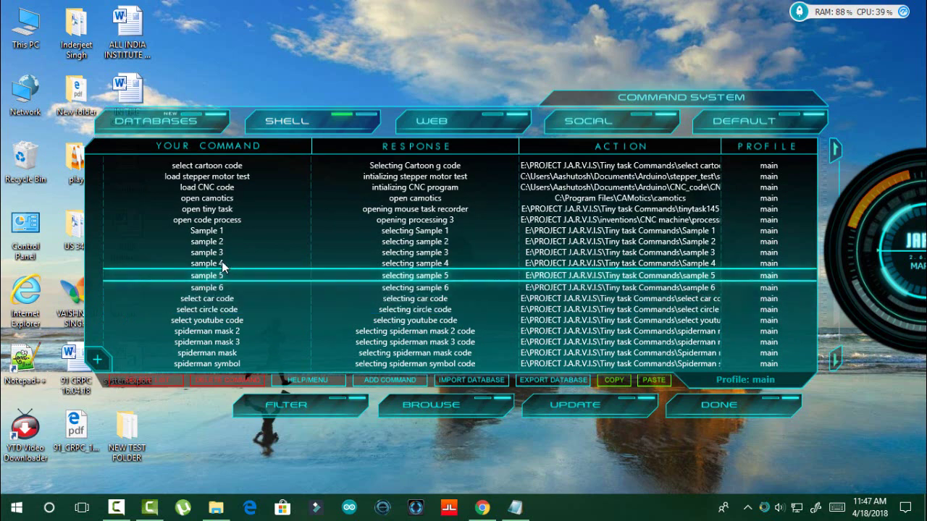
scroll(225, 214, "up", 2)
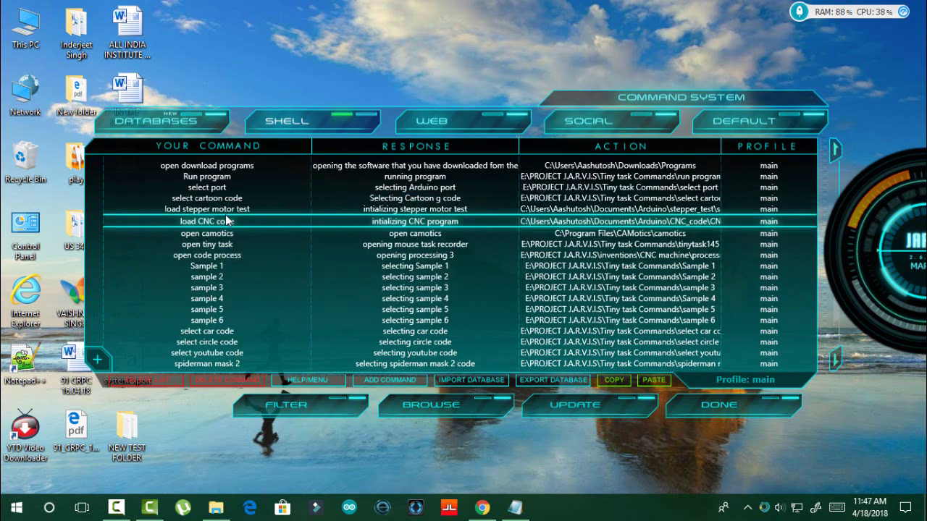
scroll(201, 252, "up", 2)
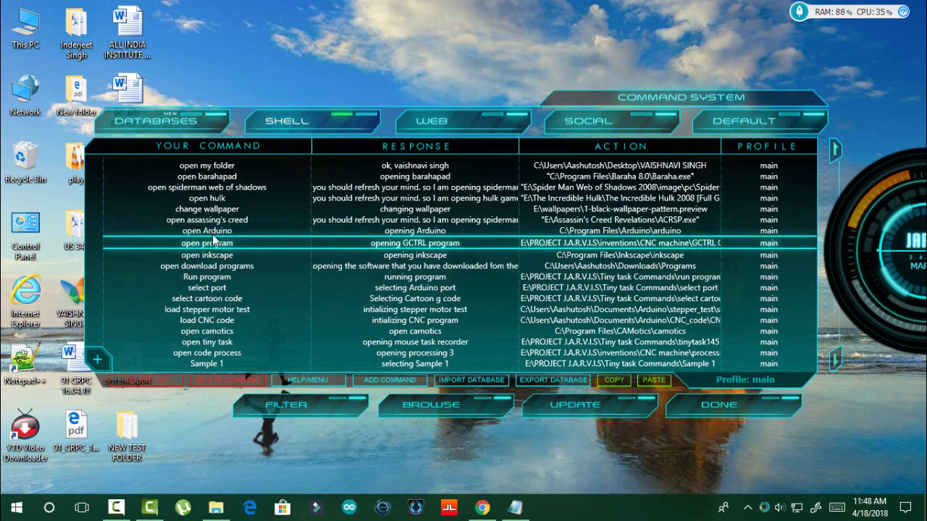
scroll(205, 199, "up", 3)
scroll(207, 210, "up", 2)
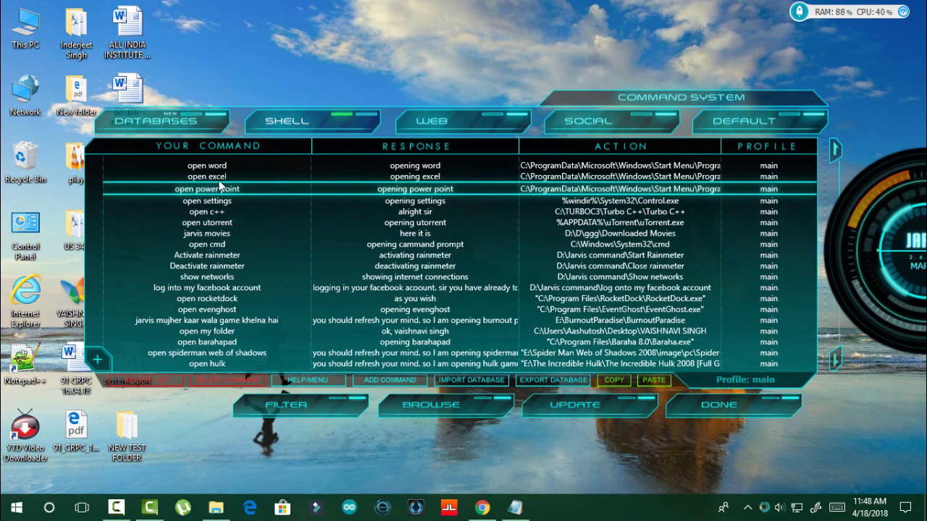
scroll(210, 195, "up", 2)
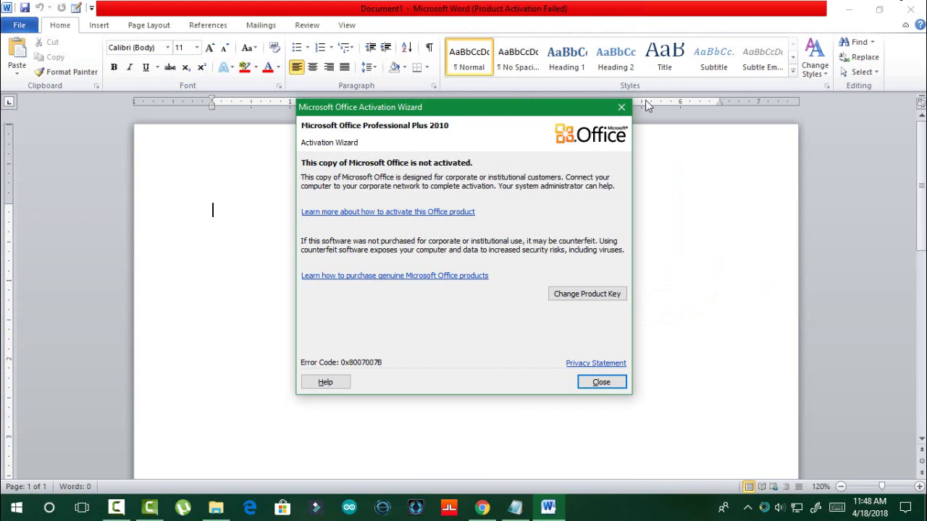
Dismiss the Microsoft Office Activation Wizard in Word and return to the JARVIS shell commands.
left_click(620, 109)
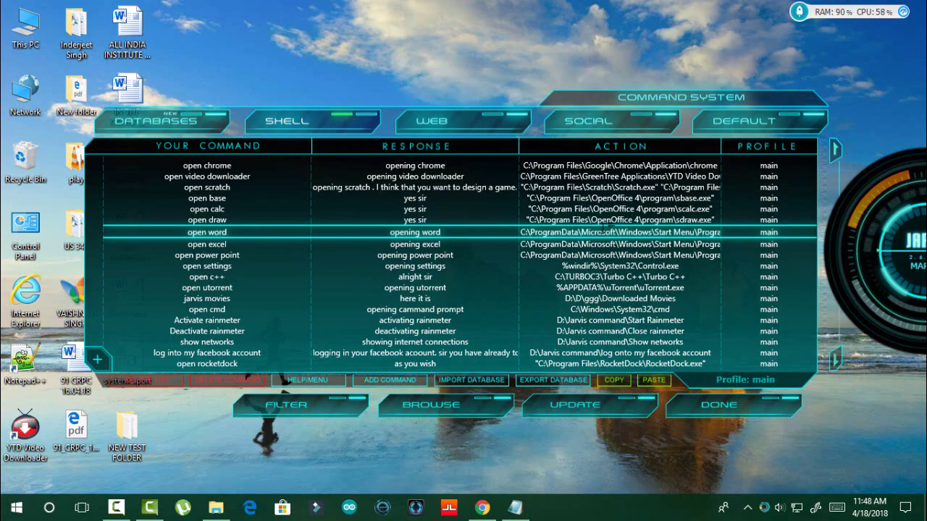
left_click(602, 221)
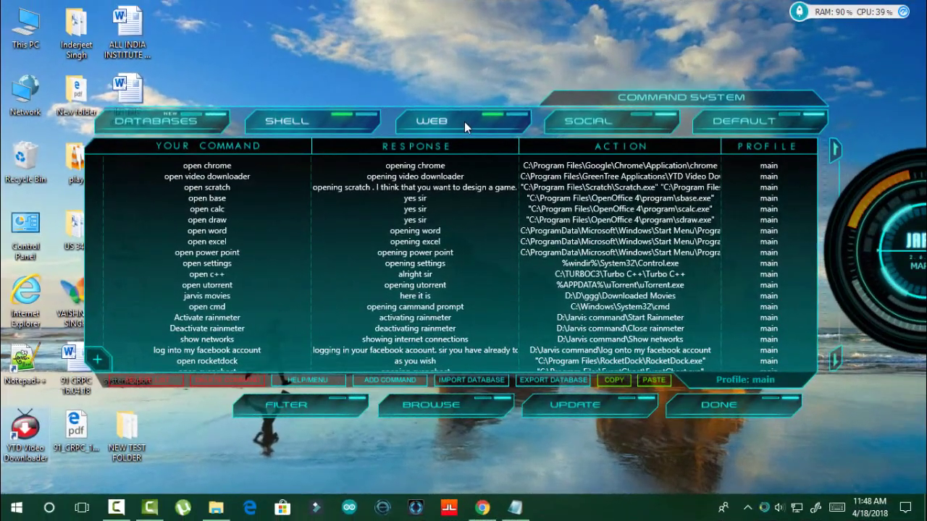
Show the web commands, go through the google command's phrase and response, and open its action for editing.
left_click(464, 121)
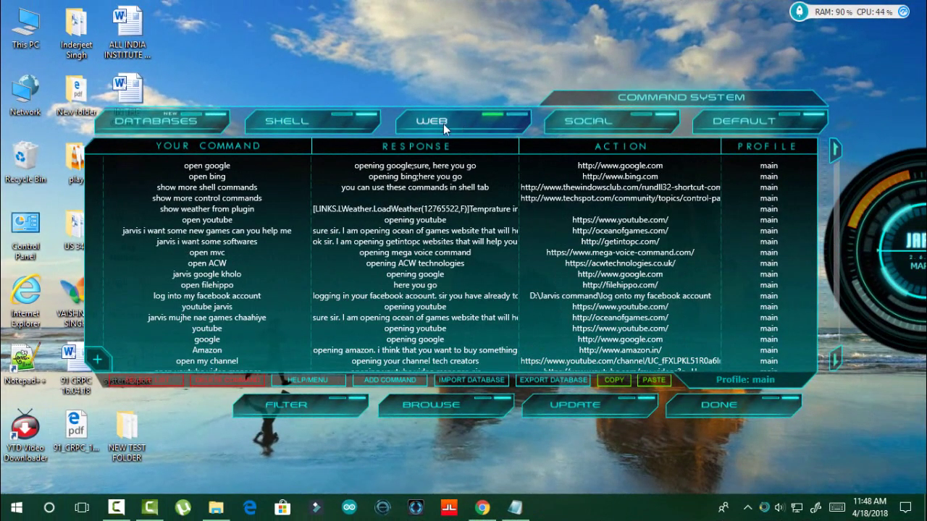
scroll(207, 210, "down", 2)
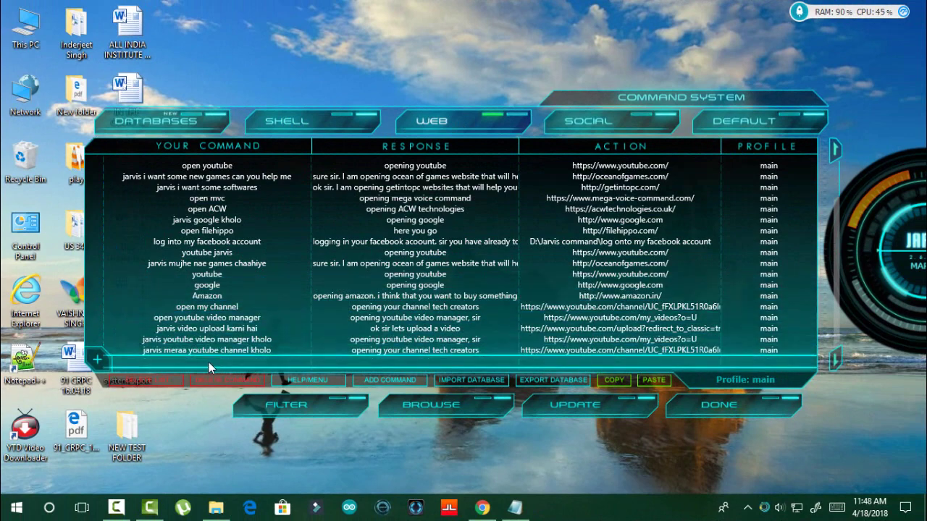
left_click(191, 288)
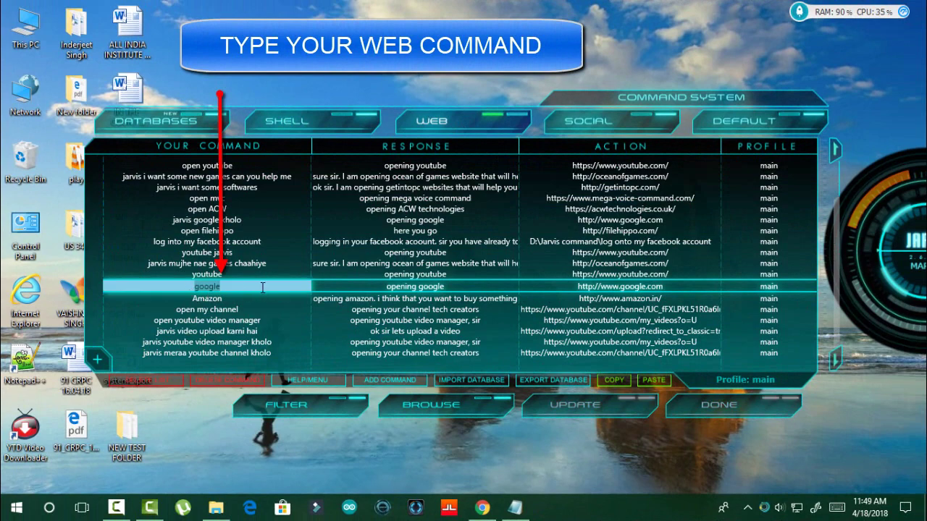
left_click(443, 287)
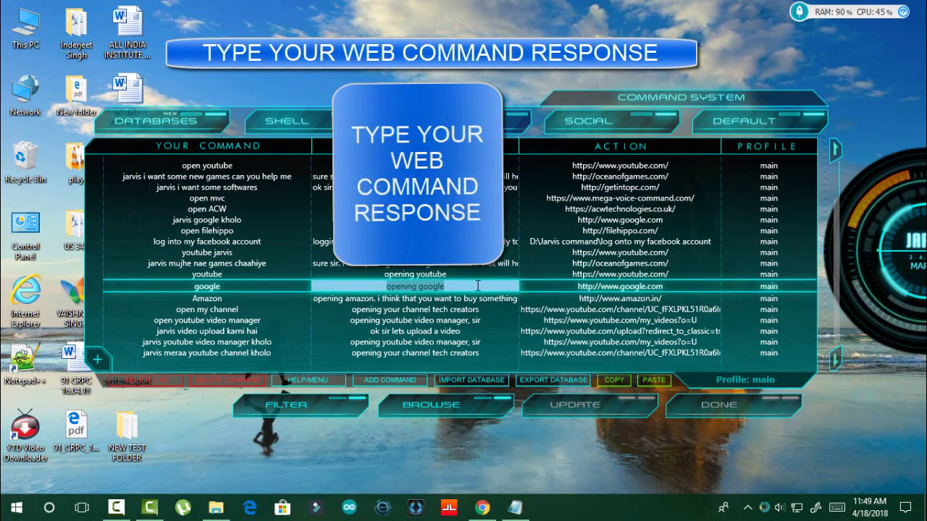
left_click(593, 287)
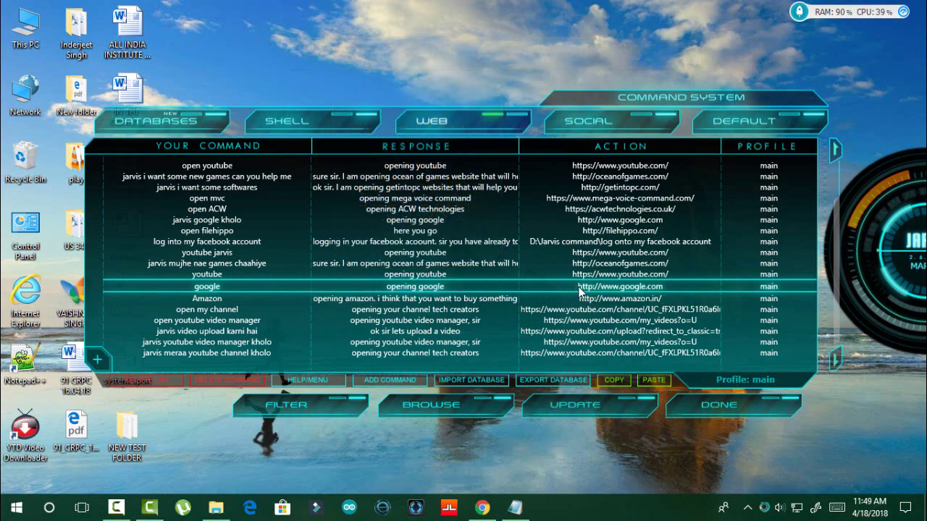
left_click(636, 288)
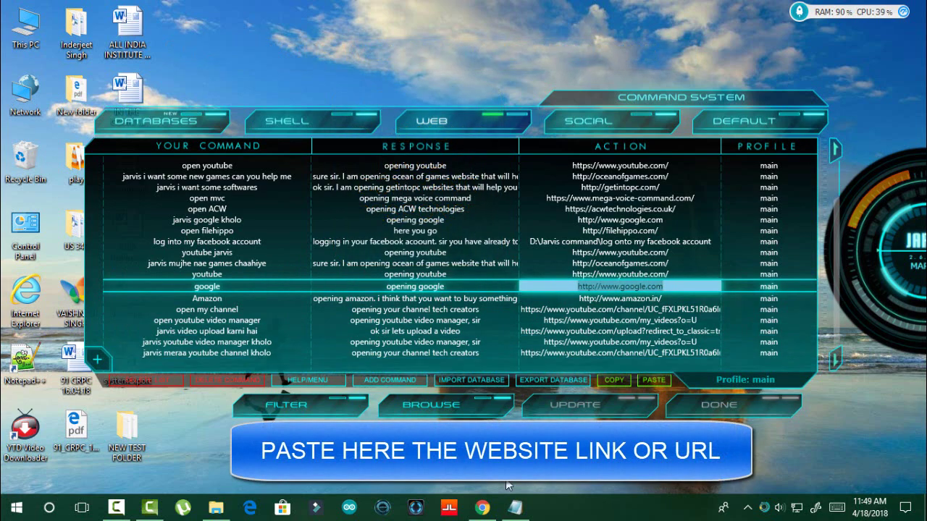
Switch to Chrome, load the Google home page, copy its full web address and return to the JARVIS web commands.
left_click(482, 508)
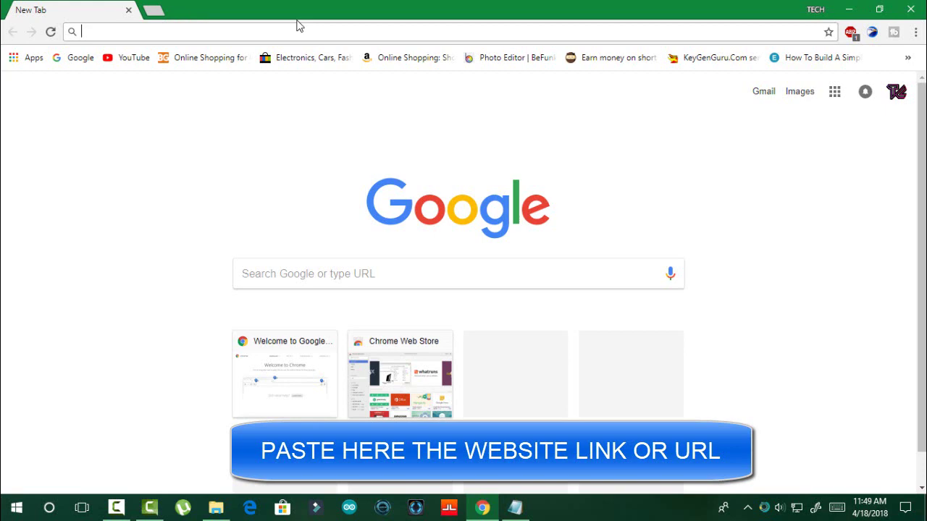
type("google")
key("Return")
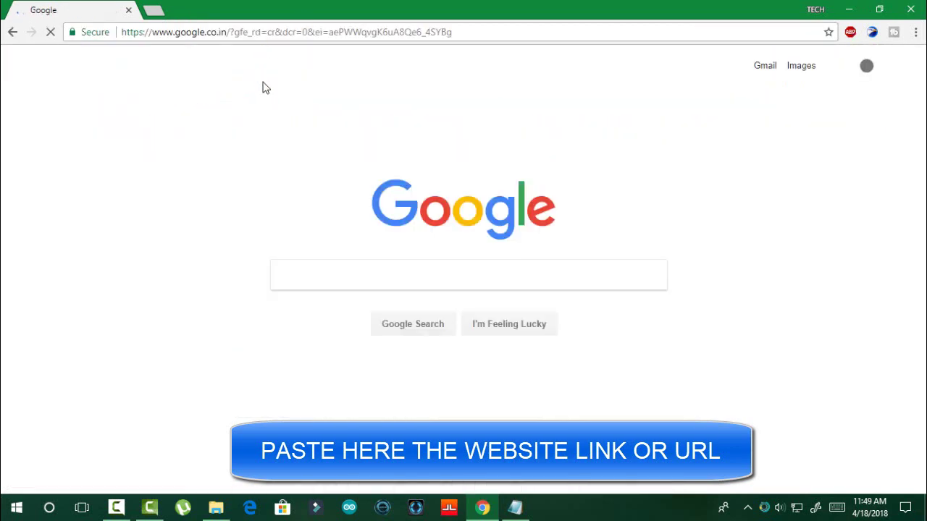
left_click(503, 33)
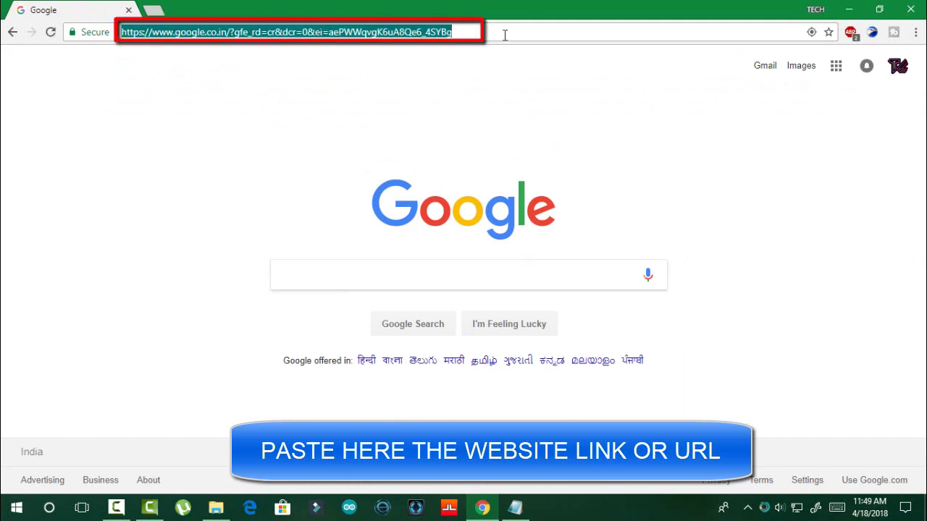
right_click(396, 31)
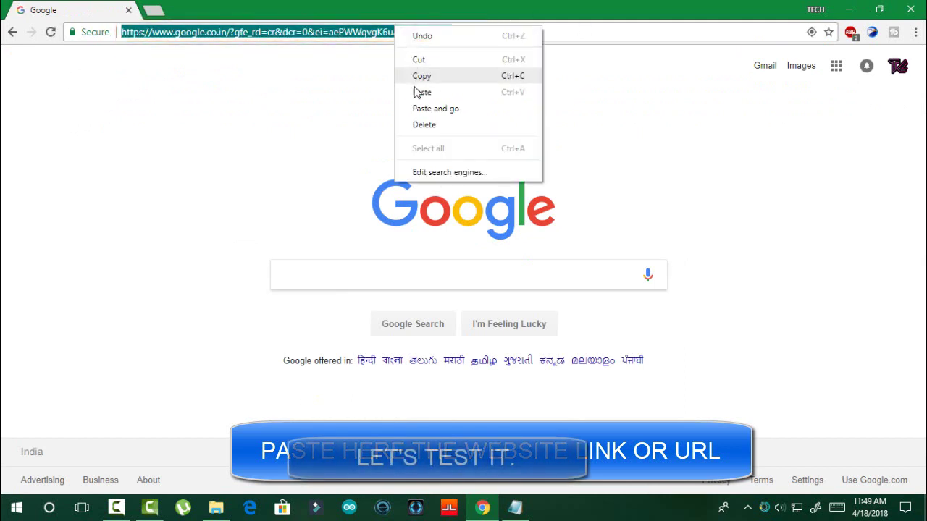
left_click(439, 77)
left_click(844, 10)
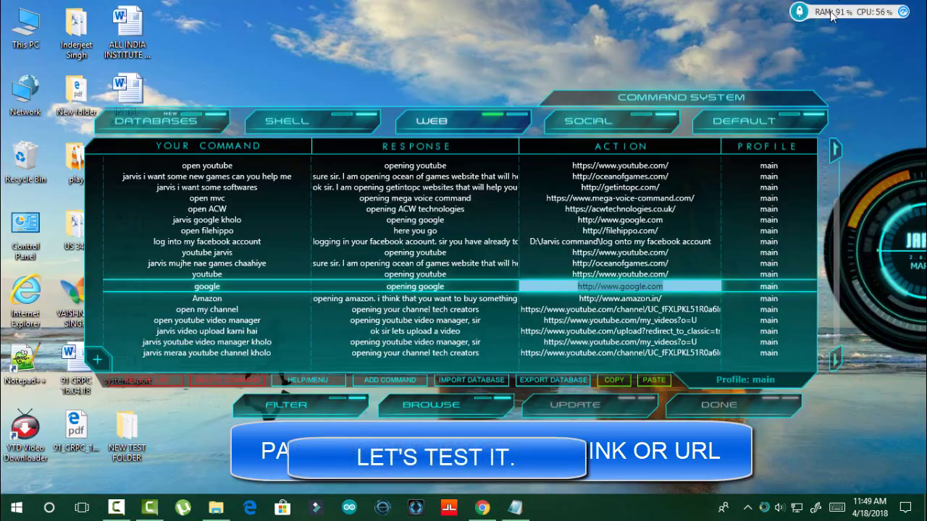
Replace the google web command's action with the copied Google address and update the command database.
right_click(655, 289)
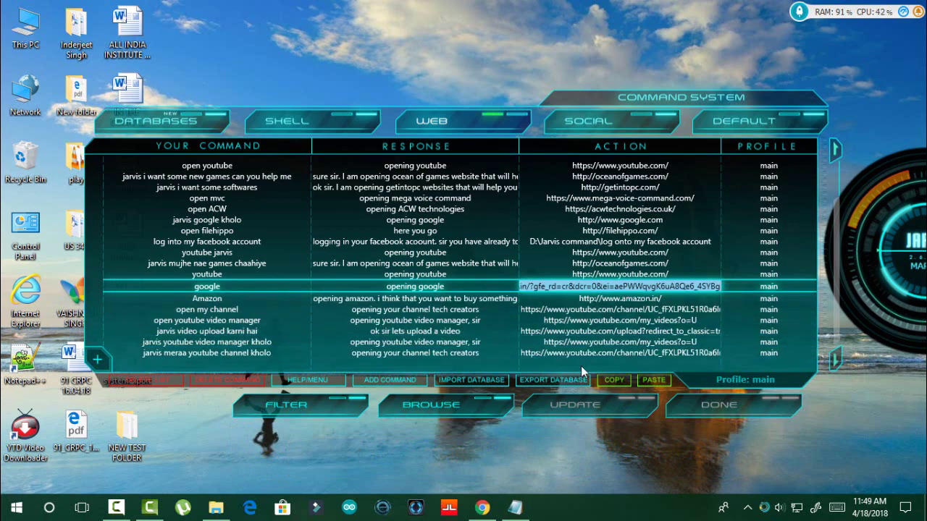
left_click(589, 336)
left_click(584, 404)
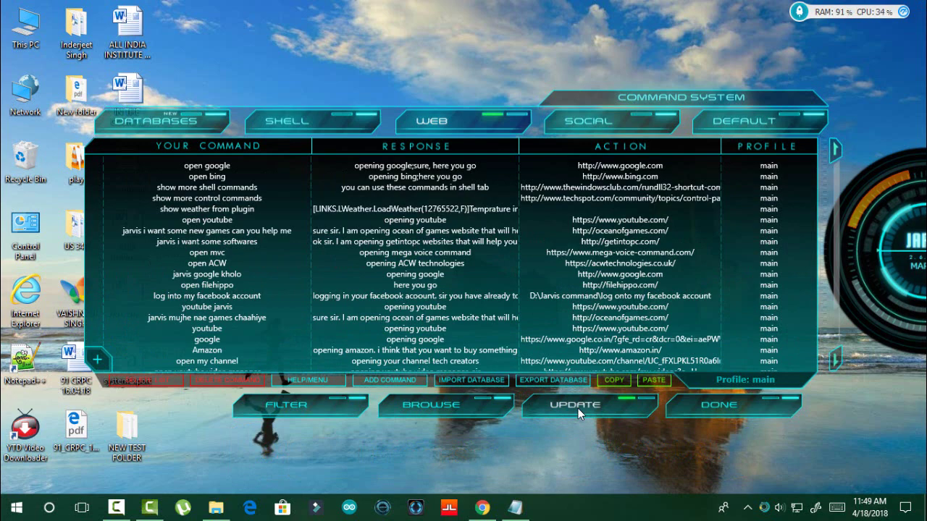
scroll(170, 323, "down", 2)
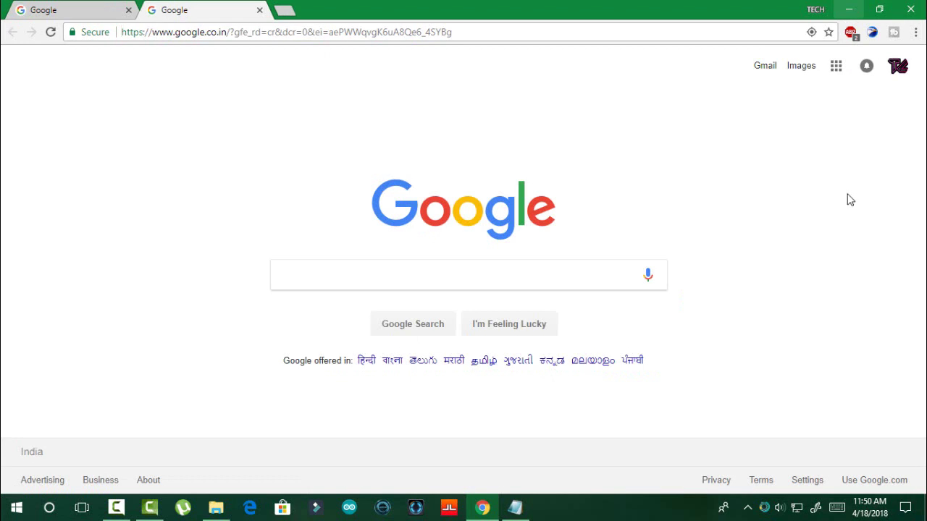
Close the earlier Google tab and minimise Chrome after each voice command test to return to JARVIS.
left_click(129, 11)
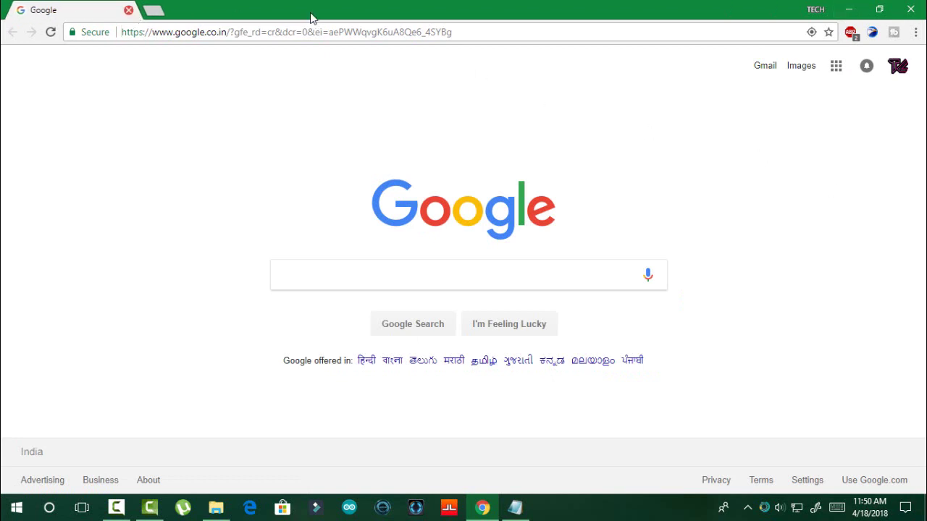
left_click(849, 8)
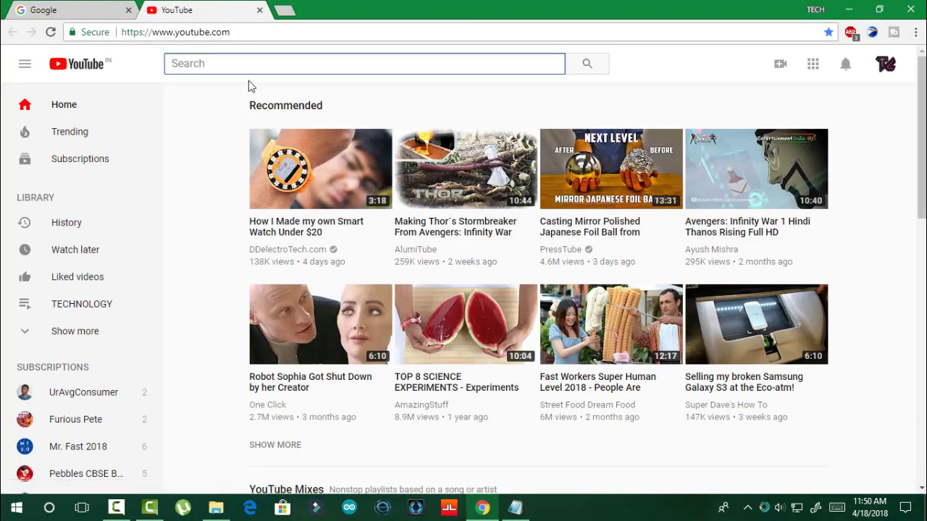
left_click(844, 8)
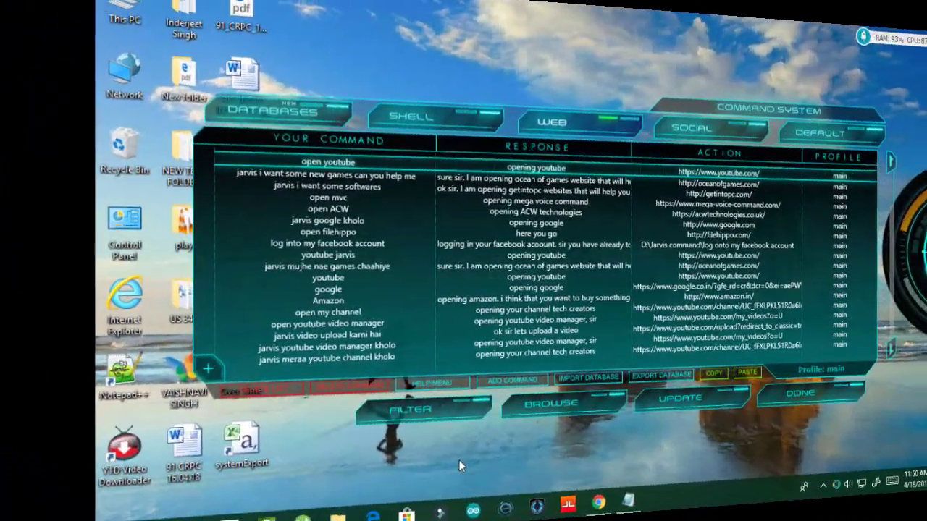
Add a new social command with the phrase WAKE UP JARVIS at the end of the list.
left_click(692, 128)
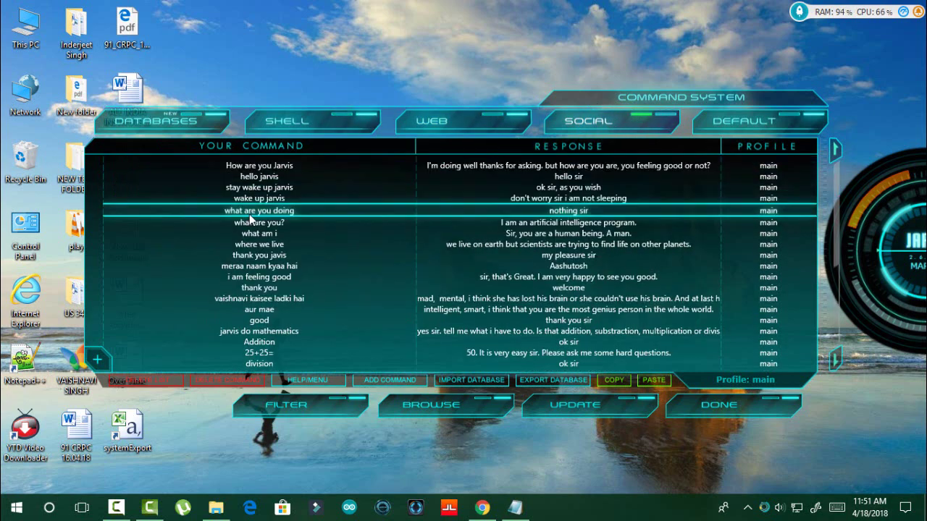
scroll(235, 190, "down", 6)
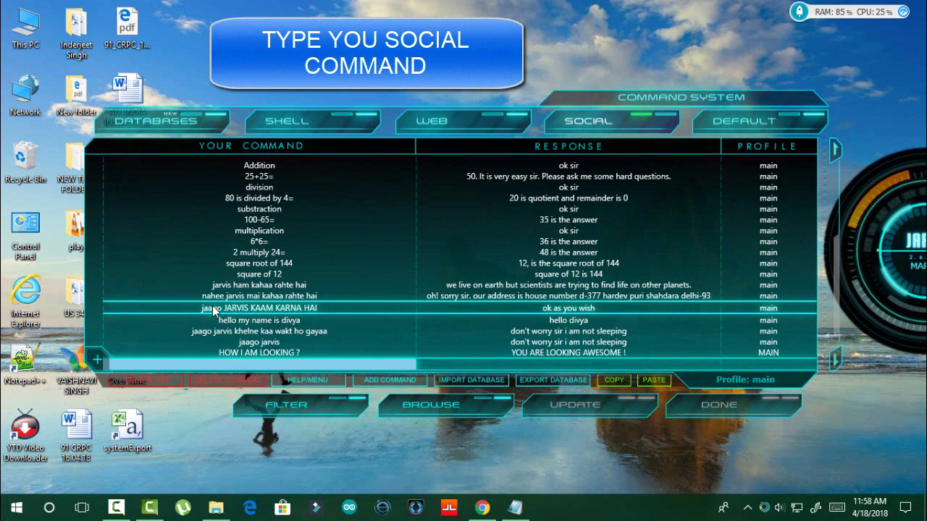
type("WAKE")
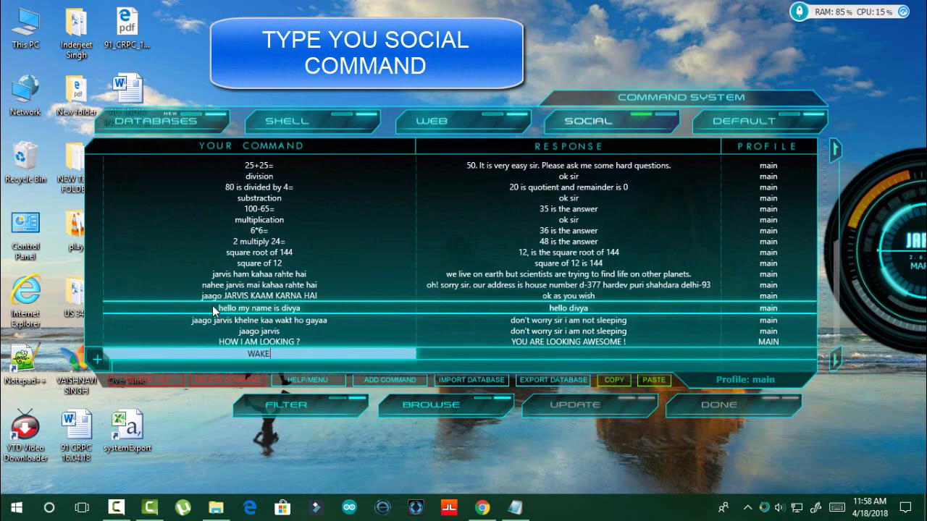
type(" UP JARVIS")
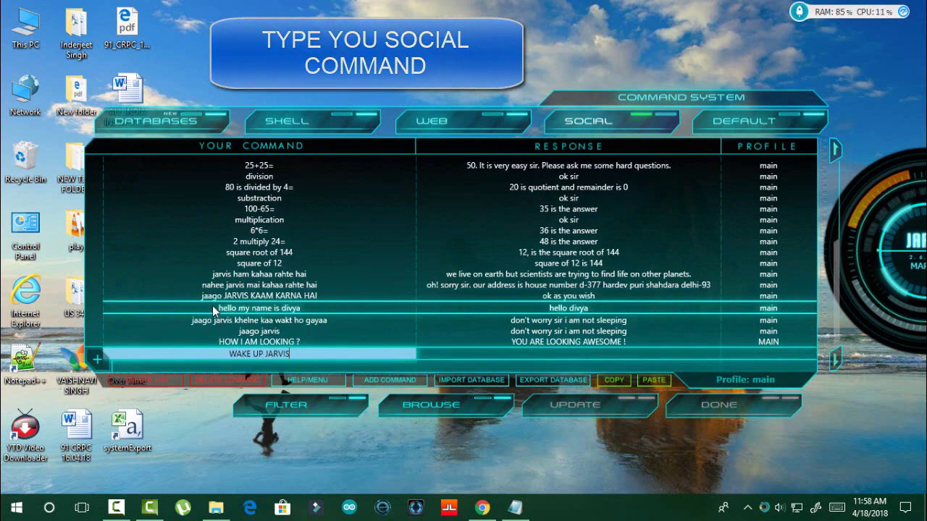
key("Return")
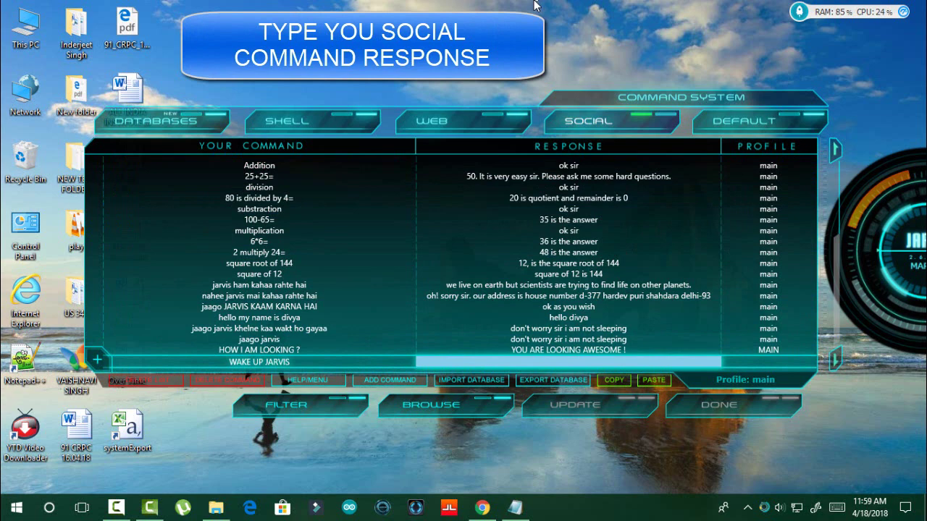
Set the response of the WAKE UP JARVIS command to DON'T WORRY SIR I AM NOT SLEEPING.
type("DON'T W")
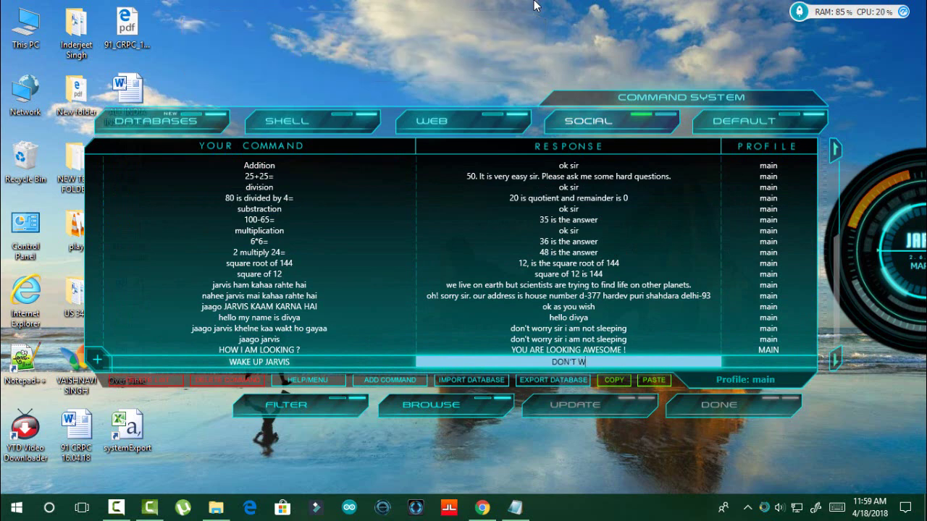
type("ORRY SIR I AM ")
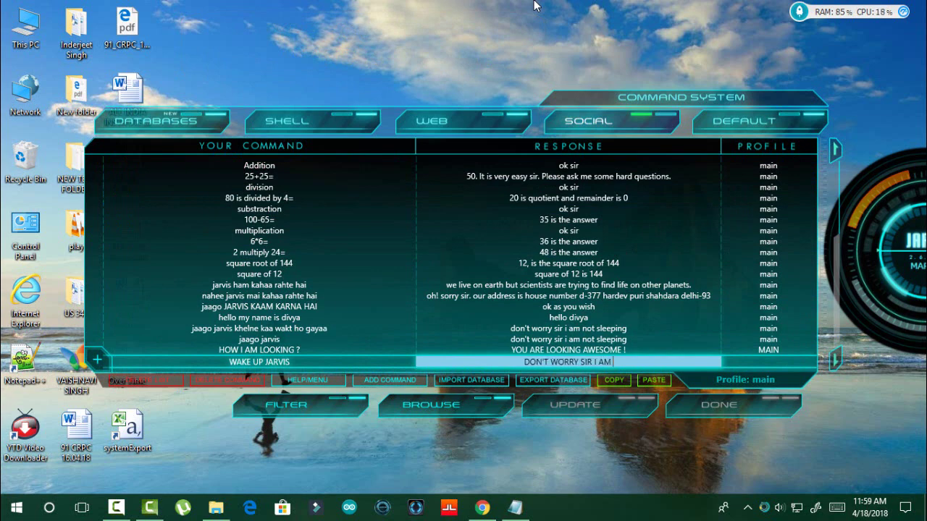
type("NOT S")
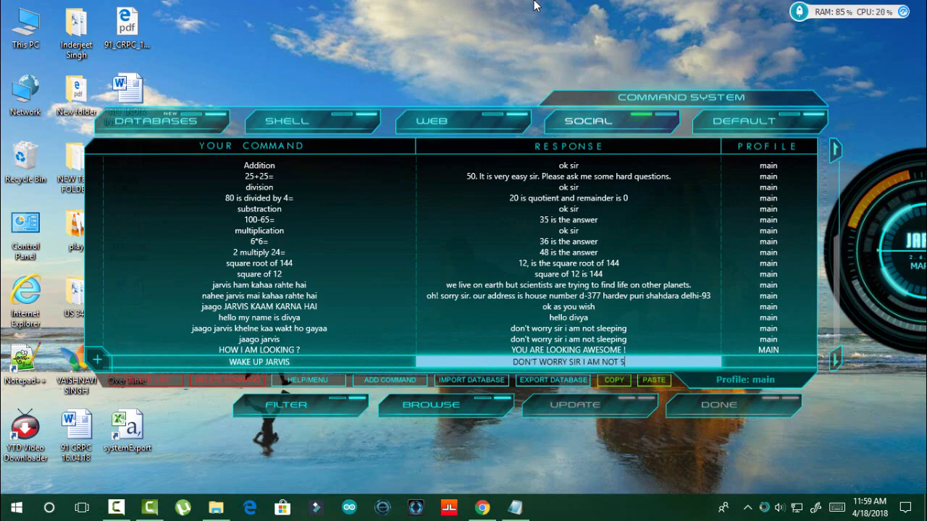
type("LEEP")
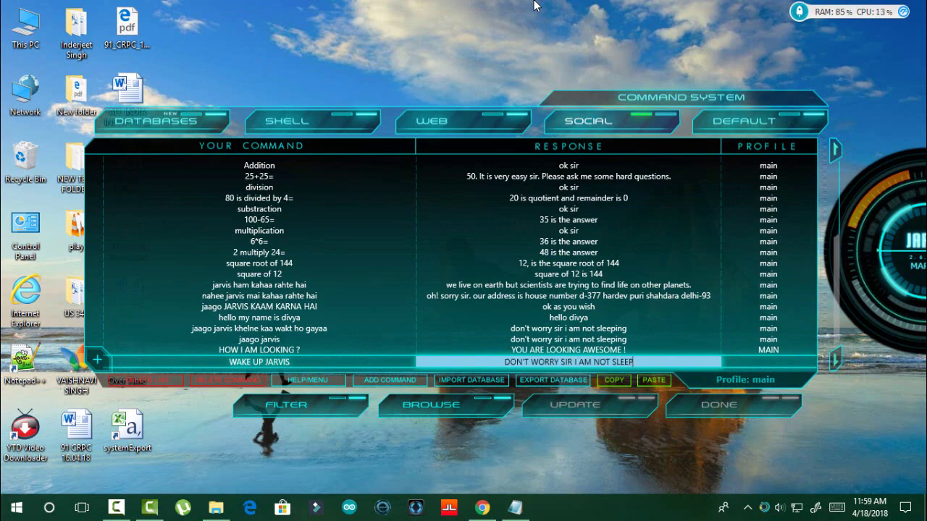
type("ING")
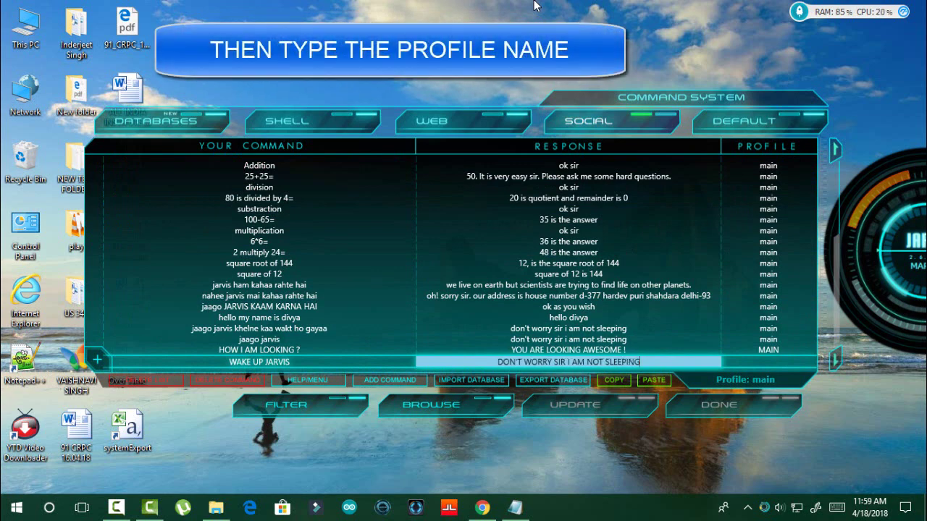
Set the profile of the WAKE UP JARVIS command to MAIN and update the social command database.
key("Tab")
type("MAIN")
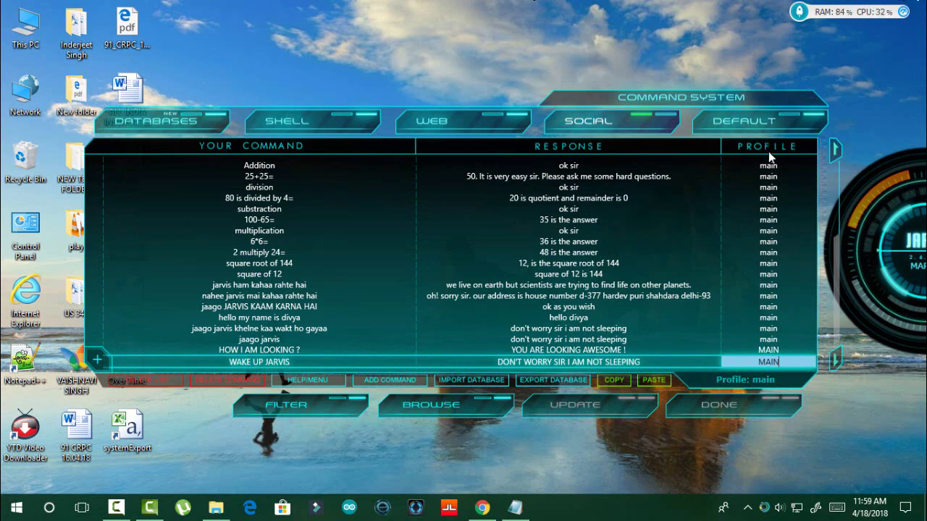
left_click(673, 354)
left_click(569, 406)
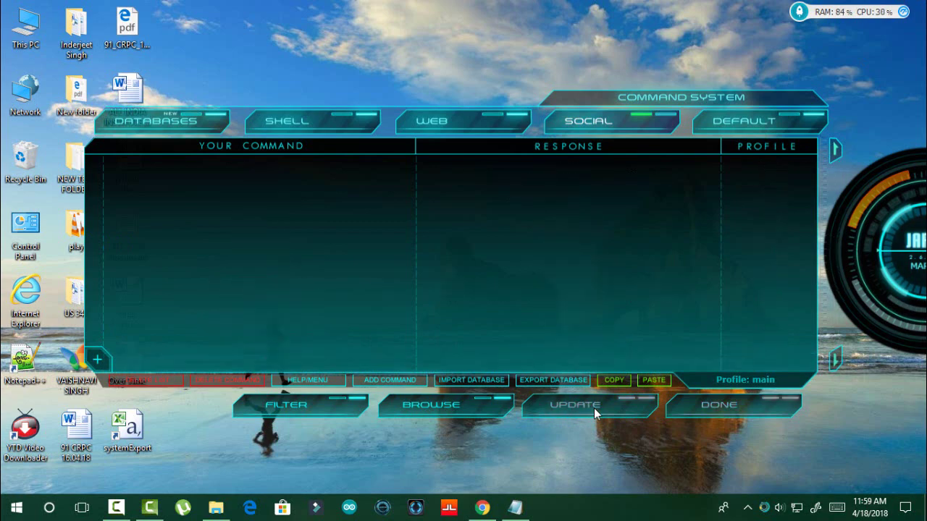
scroll(537, 332, "down", 5)
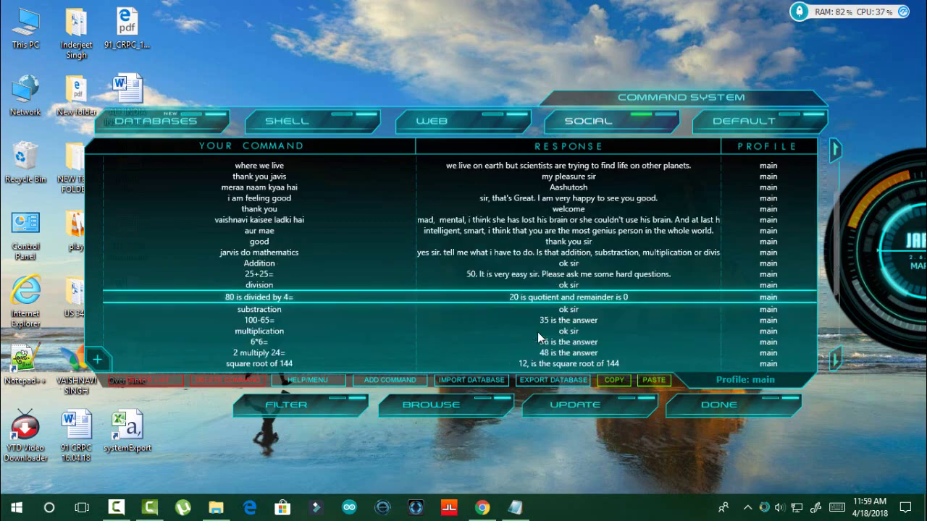